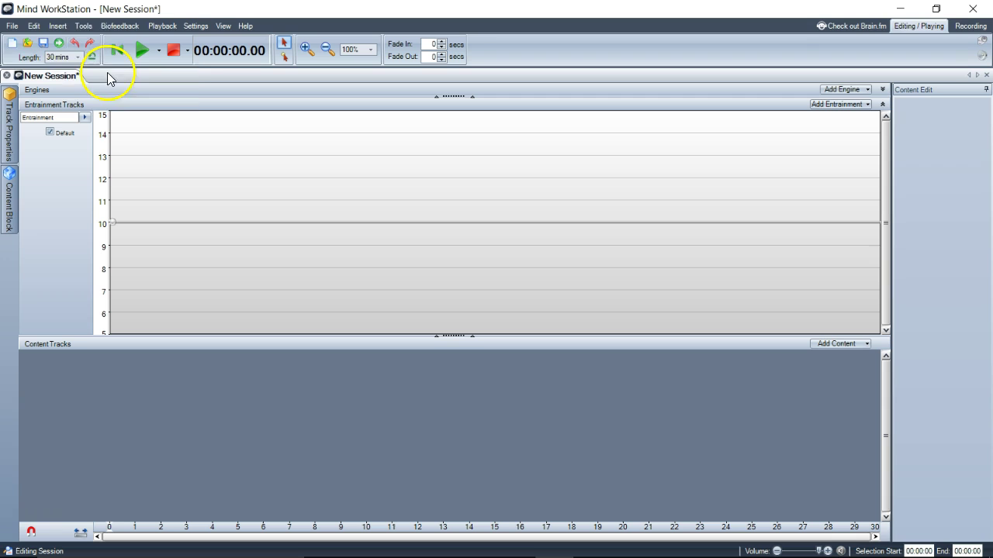
left_click(59, 26)
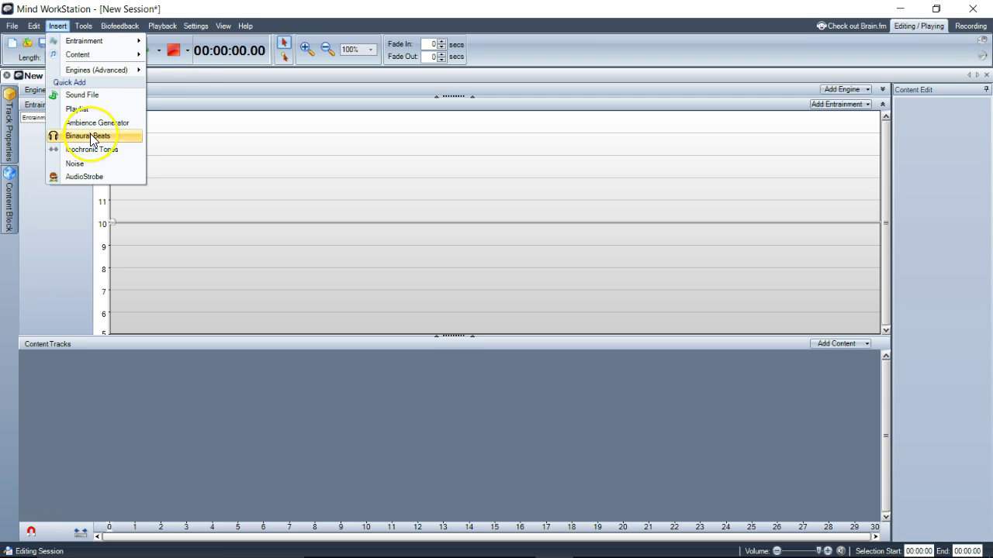
left_click(13, 26)
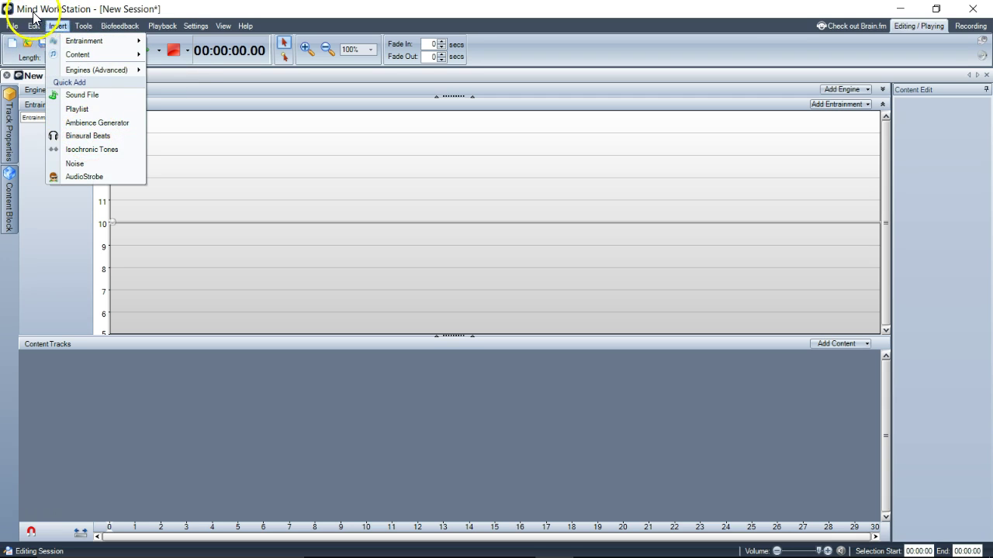
left_click(55, 28)
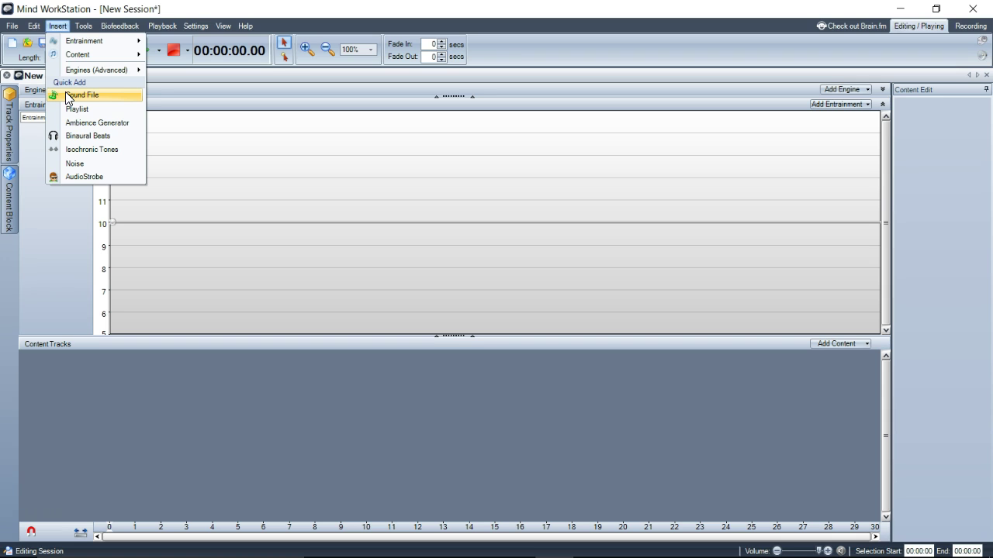
left_click(82, 6)
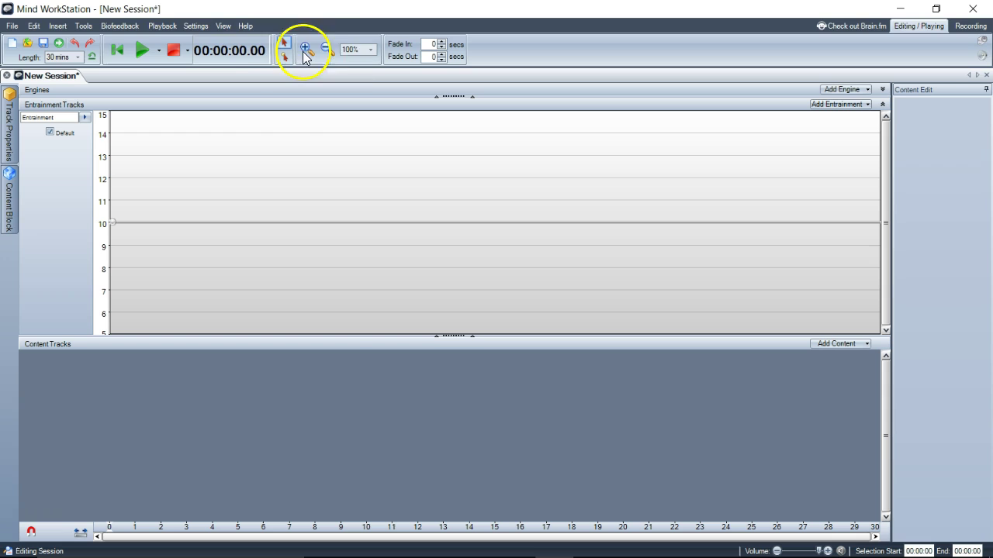
left_click(195, 26)
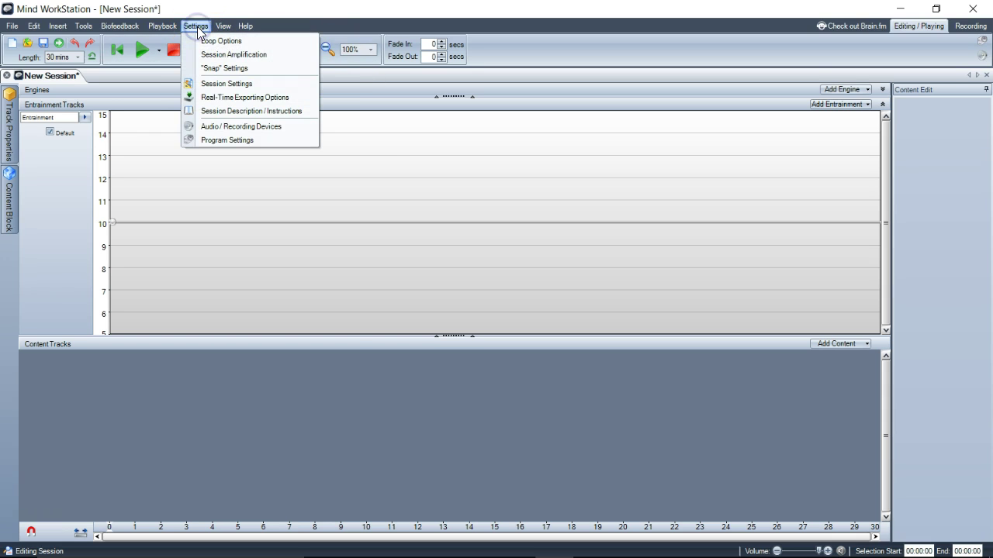
left_click(196, 11)
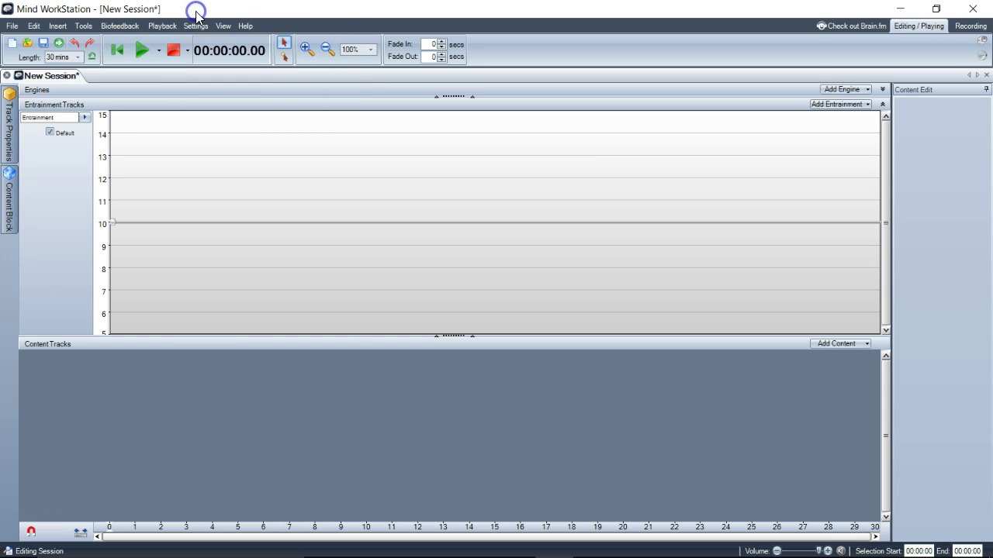
- Import the SpectraStrobe audio file "center blue cycle.wav" from the Desktop and accept the SpectraStrobe settings change
left_click(12, 25)
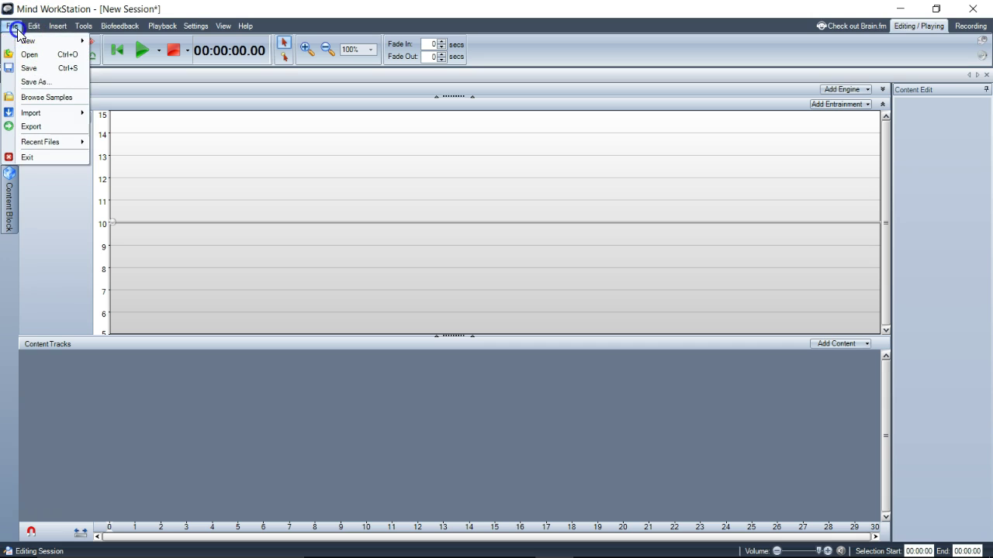
mouse_move(37, 115)
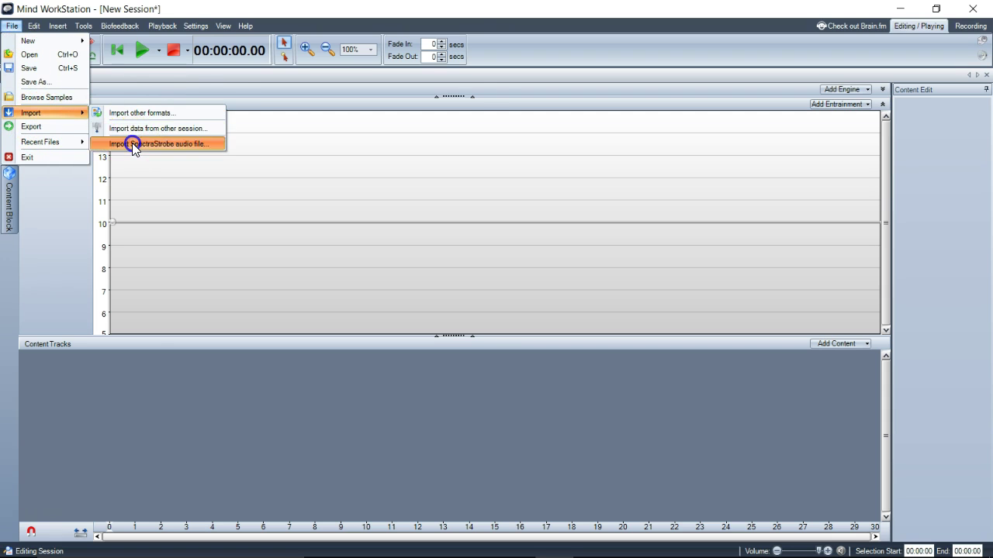
left_click(131, 144)
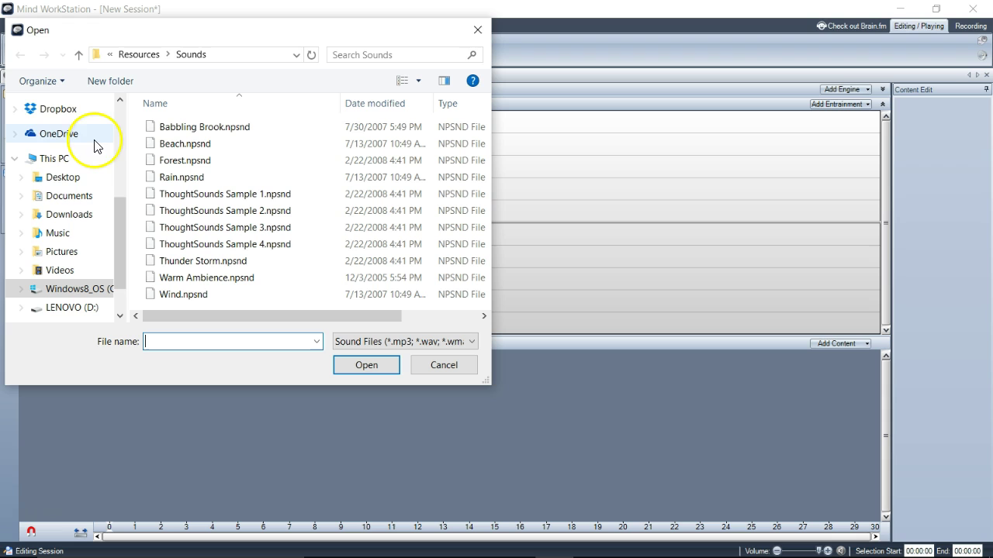
scroll(123, 221, "up", 1)
left_click_drag(123, 222, 115, 132)
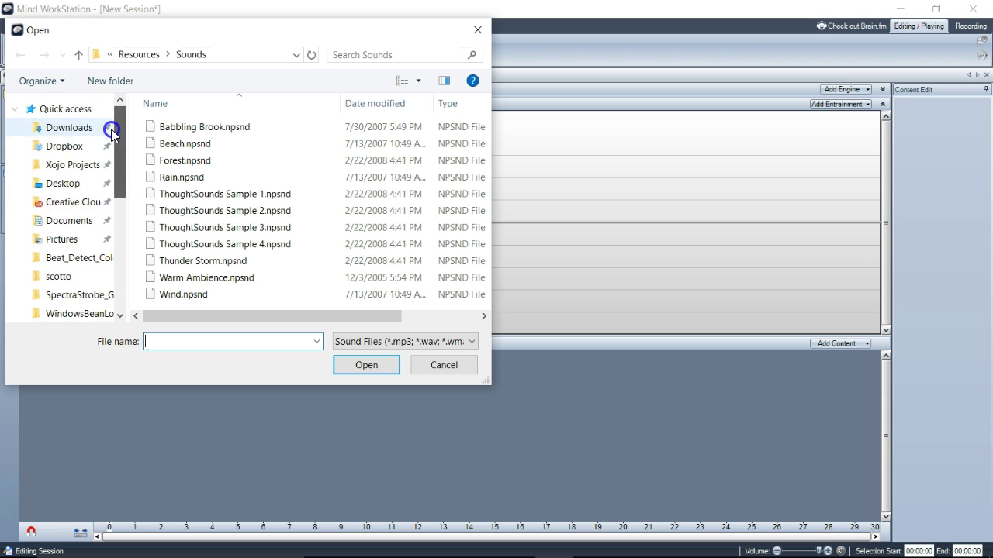
left_click(65, 186)
scroll(310, 233, "down", 1)
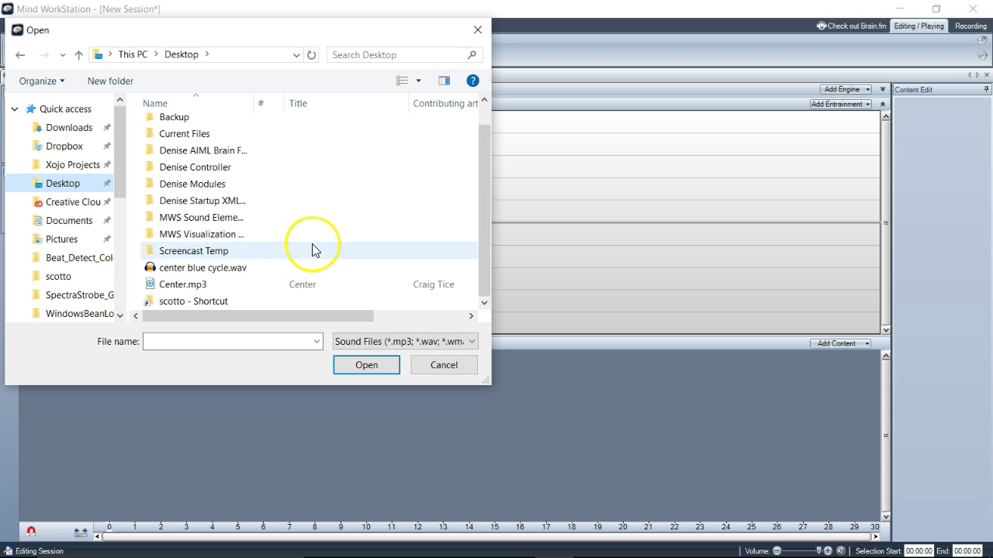
double_click(229, 266)
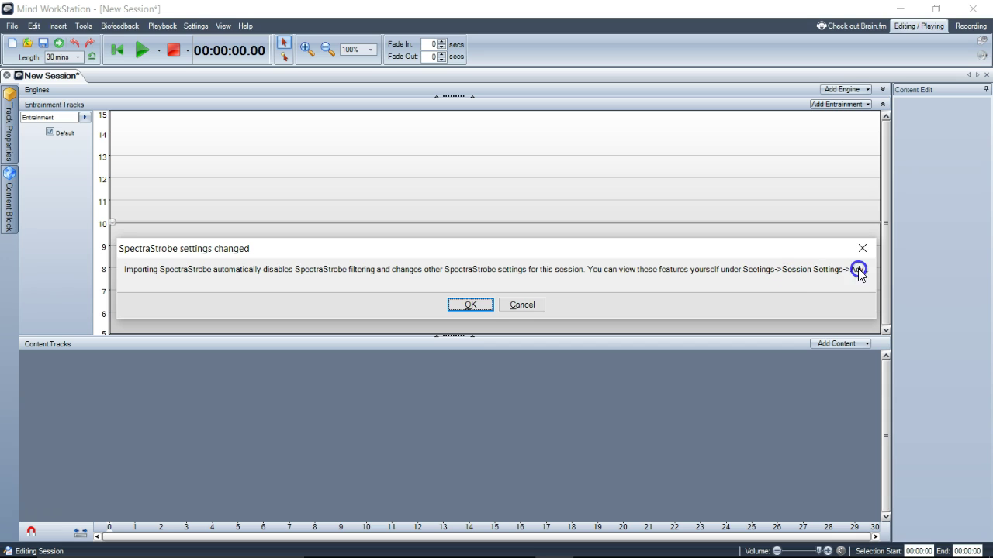
left_click(826, 270)
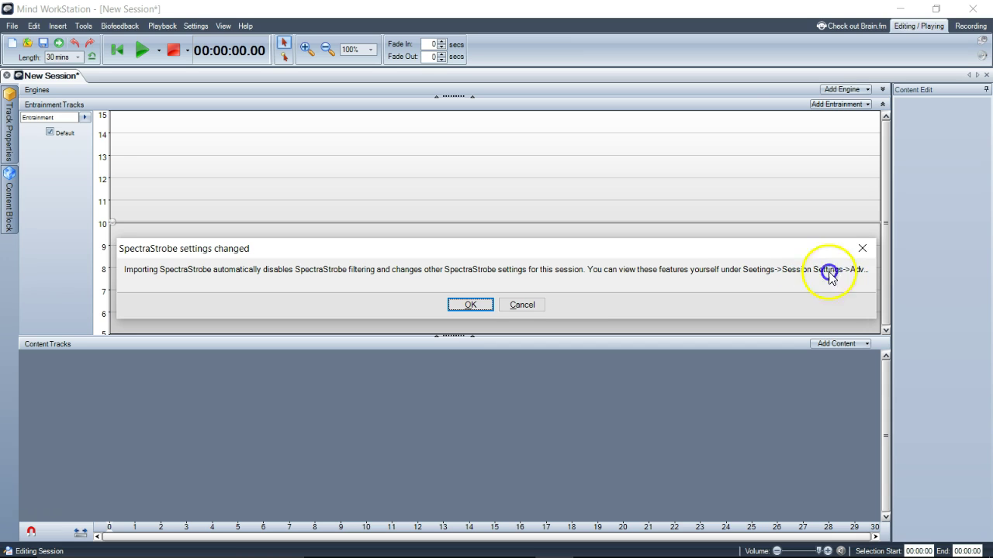
left_click(469, 304)
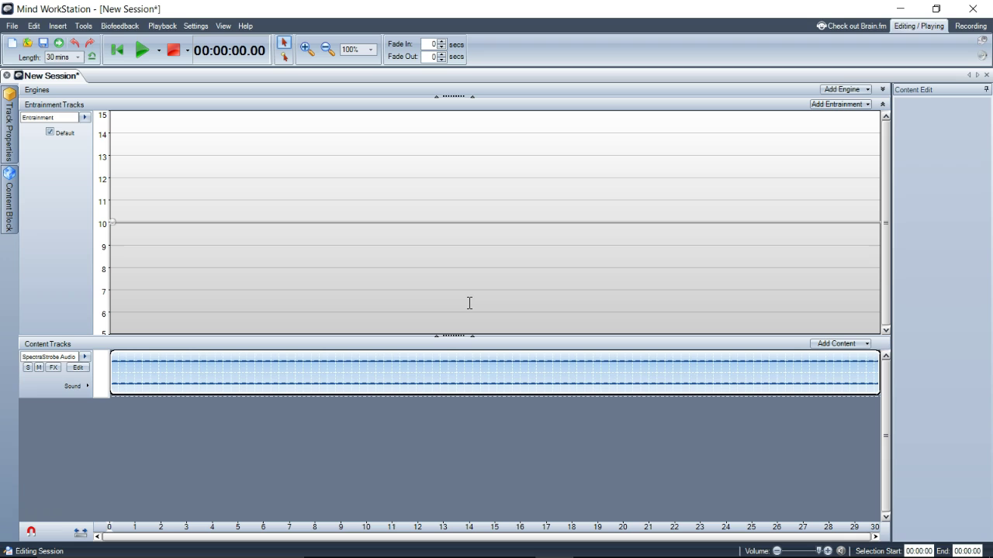
left_click(388, 188)
left_click(337, 151)
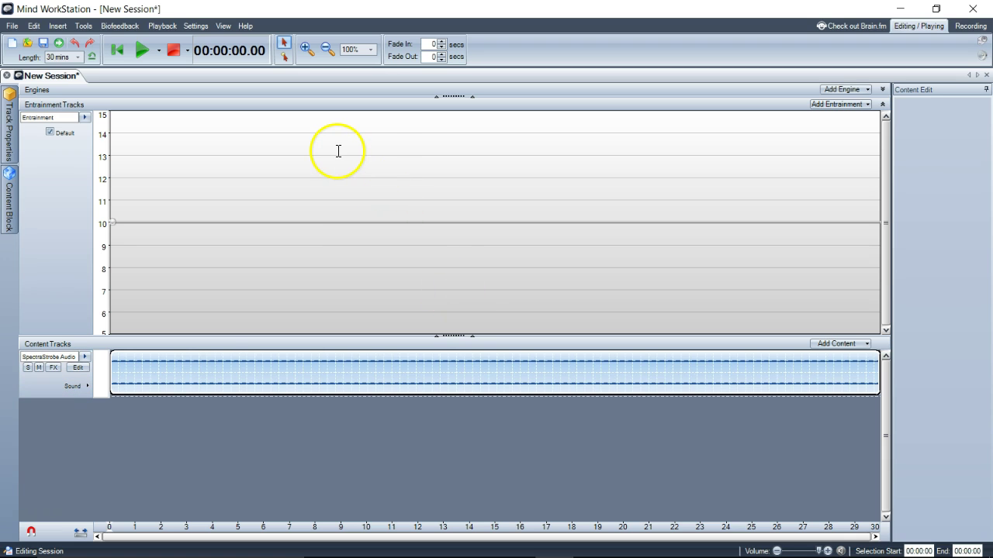
left_click(171, 397)
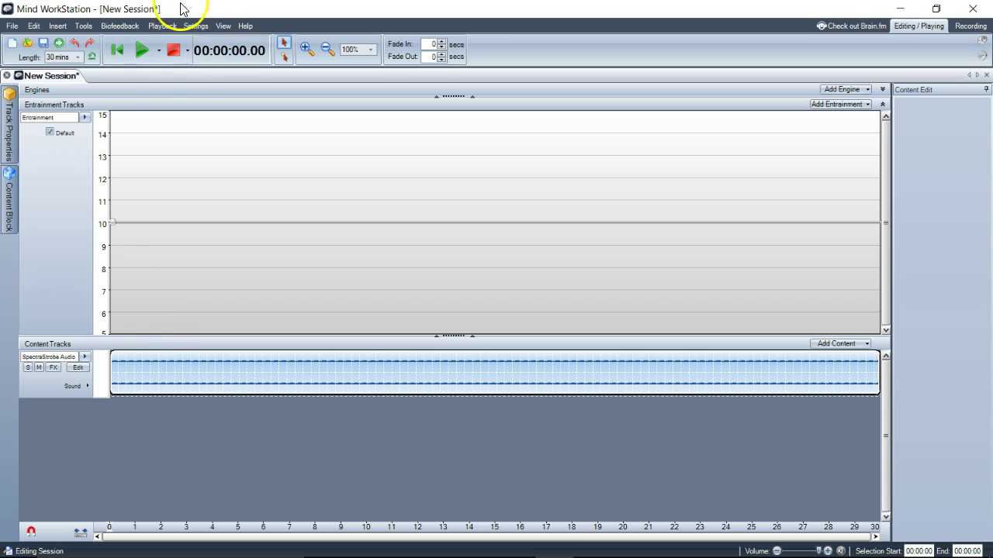
- Review the session's advanced SpectraStrobe settings for audio filtering, reference signal, AudioStrobe conversion and delays, and close the settings
left_click(196, 26)
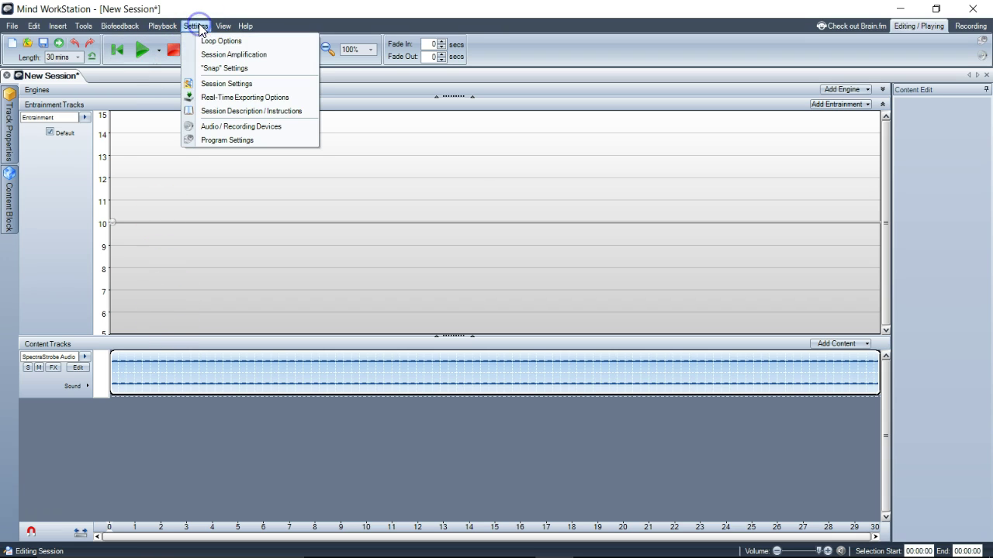
left_click(223, 79)
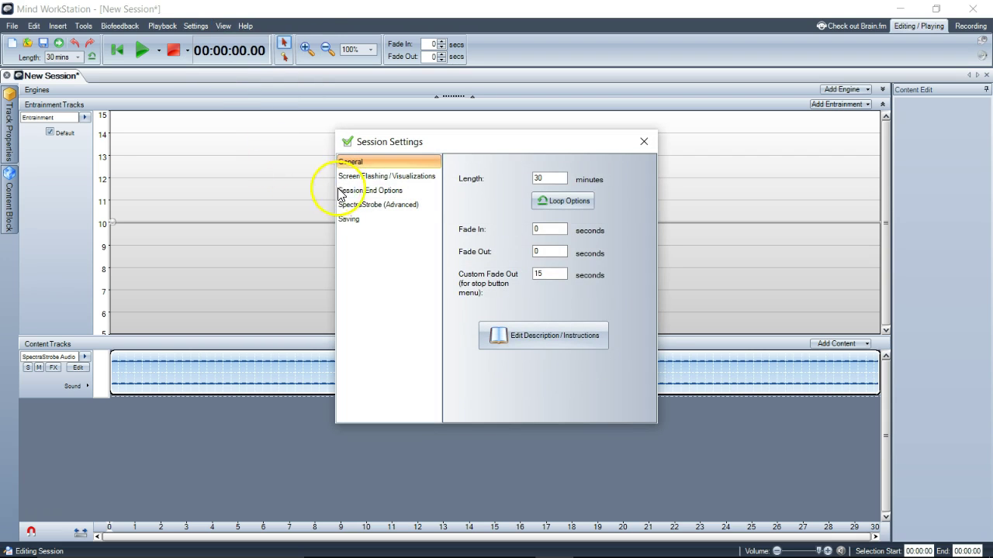
left_click(353, 206)
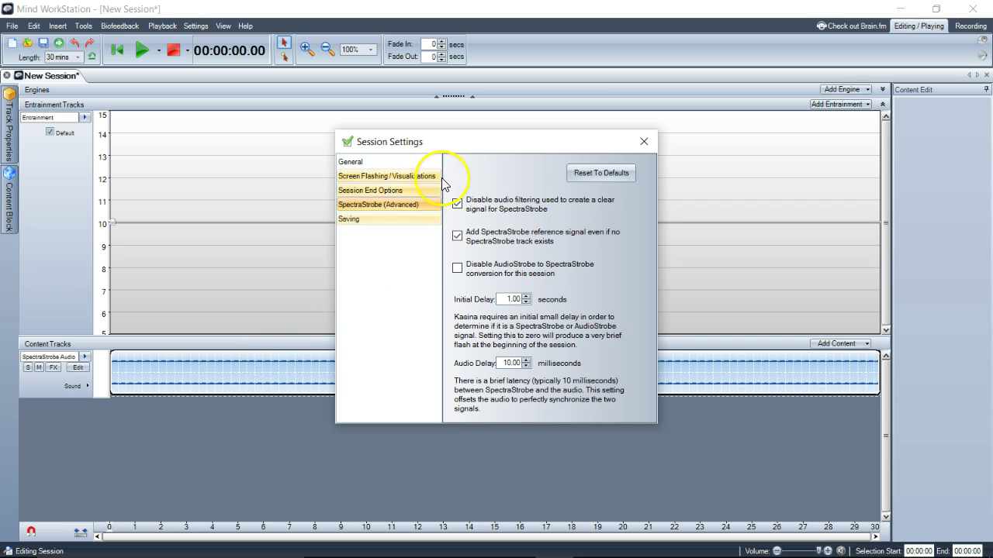
left_click(467, 150)
left_click_drag(467, 150, 380, 153)
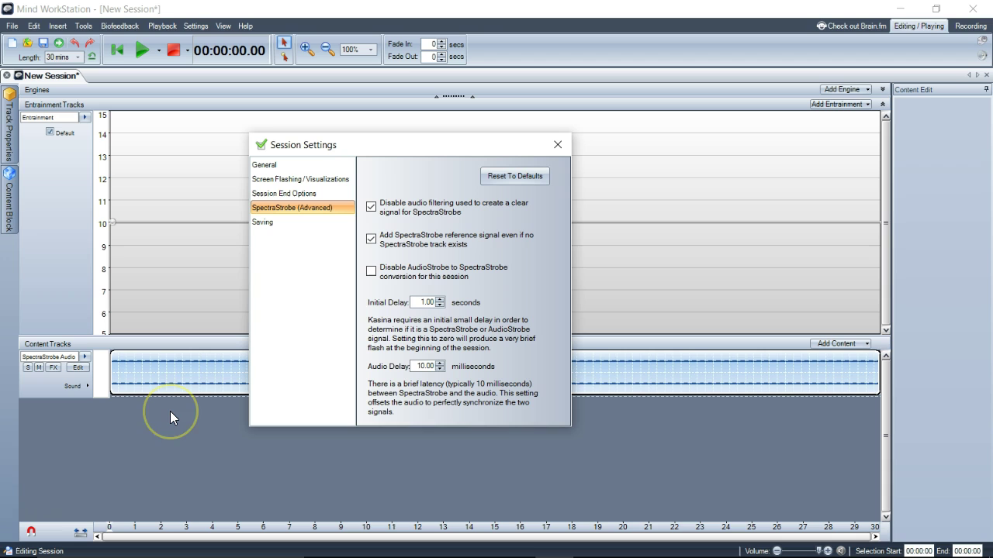
left_click(372, 240)
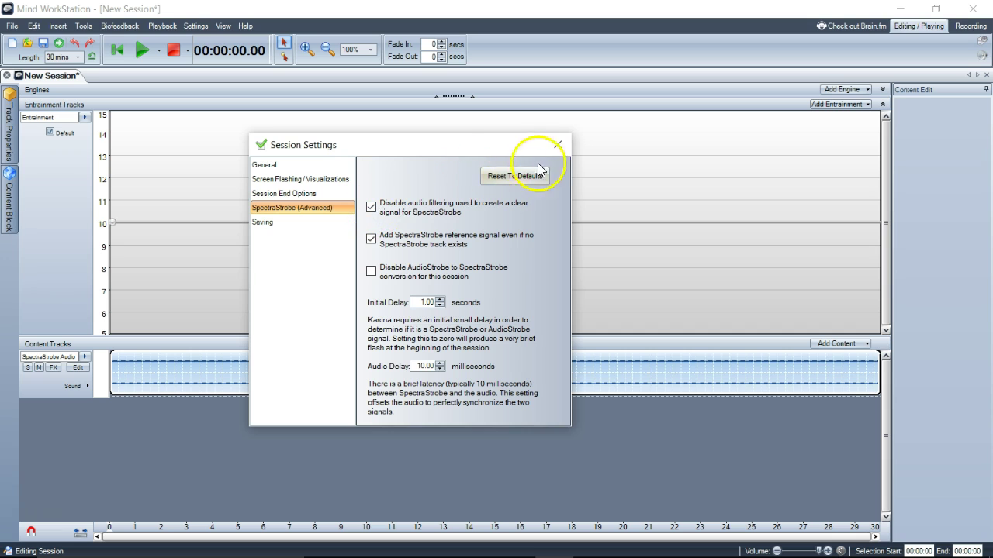
left_click_drag(488, 148, 403, 121)
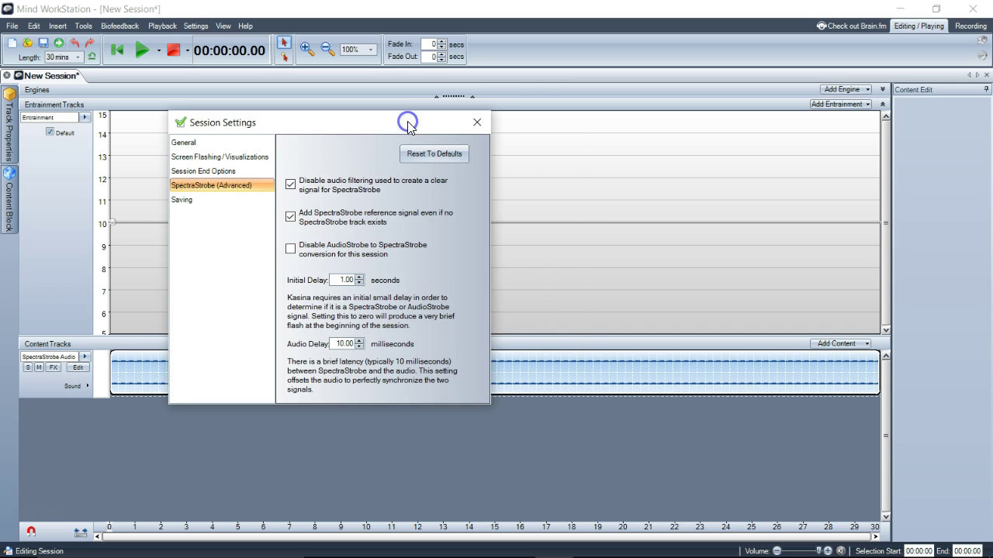
left_click(482, 122)
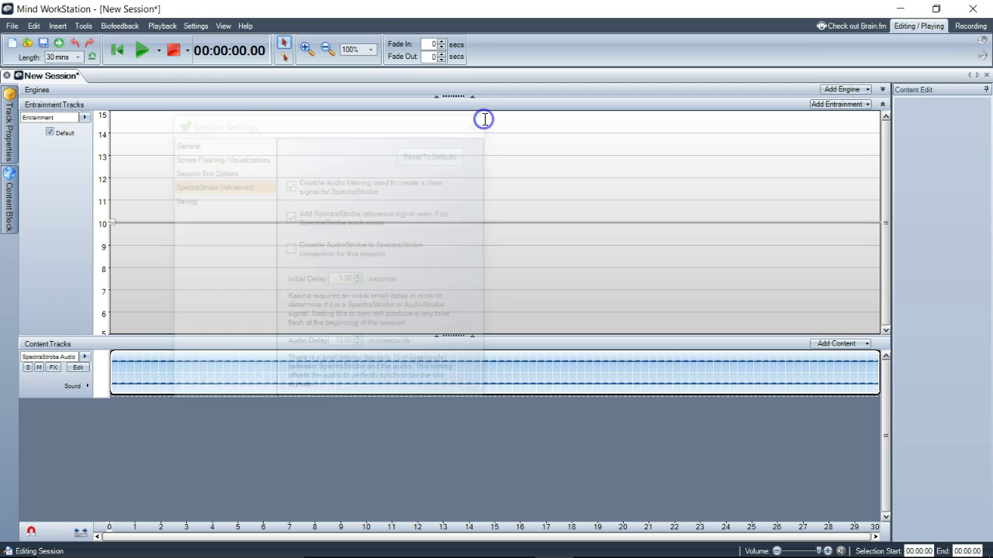
left_click(17, 27)
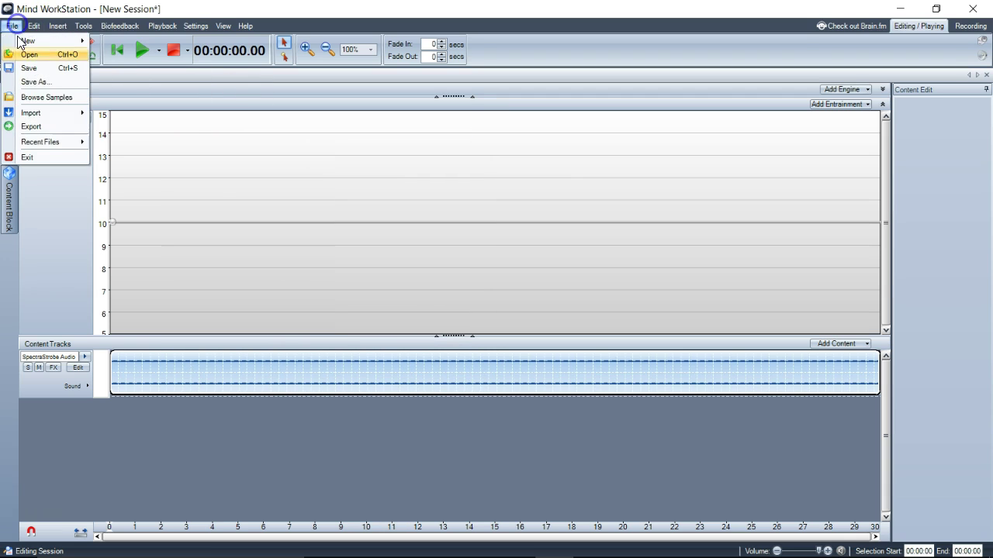
mouse_move(38, 120)
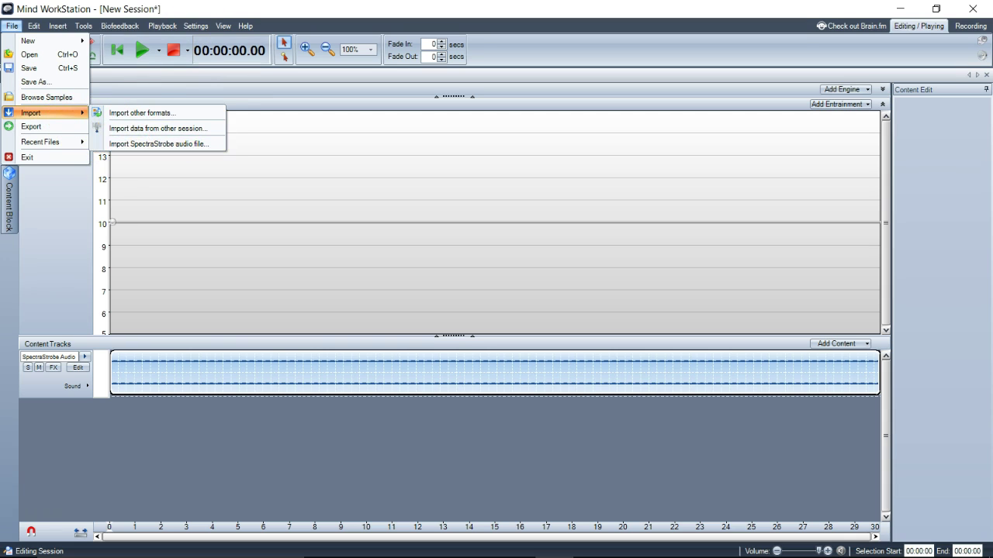
left_click(198, 15)
- Insert a SpectraStrobe mind machine content track below the imported audio track
left_click(55, 28)
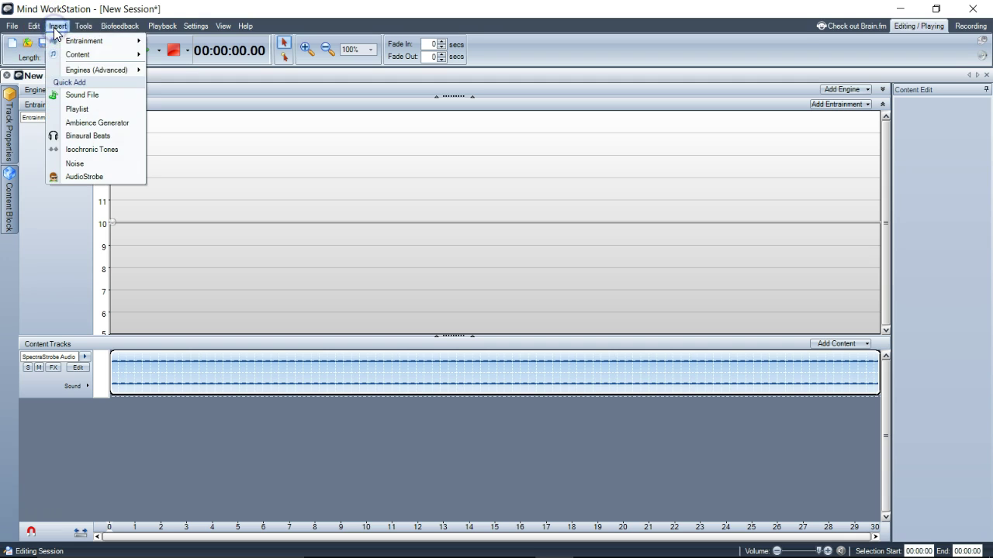
mouse_move(64, 54)
mouse_move(188, 95)
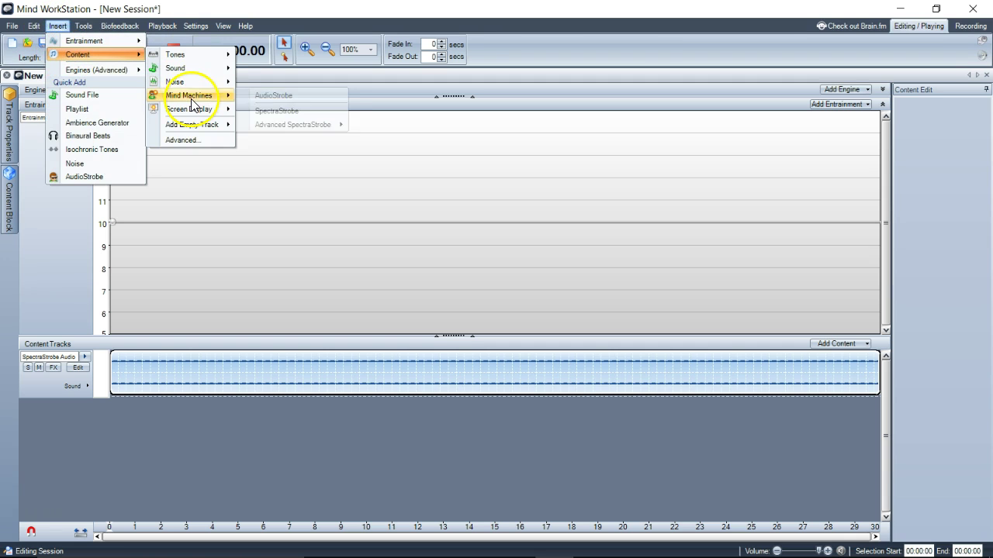
left_click(265, 110)
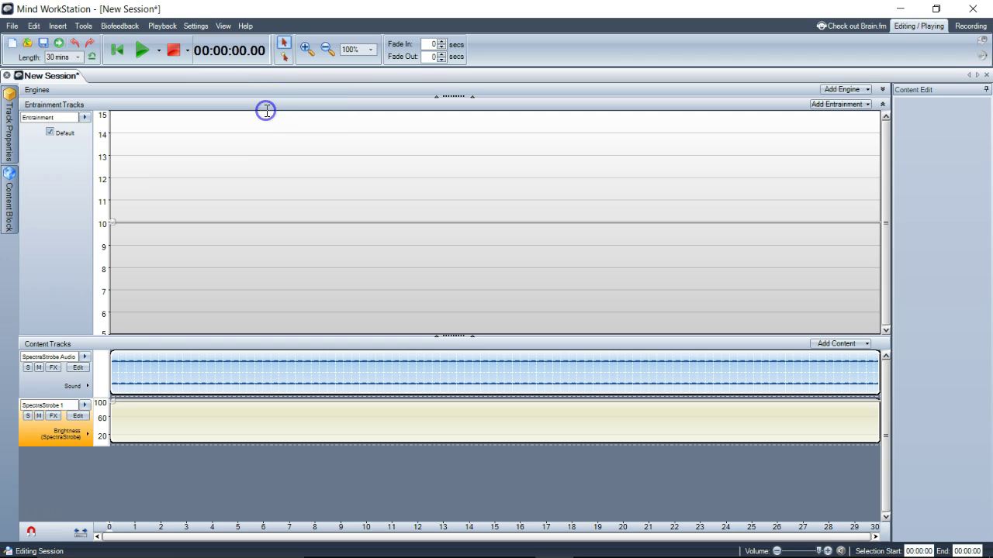
- Remove the SpectraStrobe brightness track below the imported audio track
left_click(157, 408)
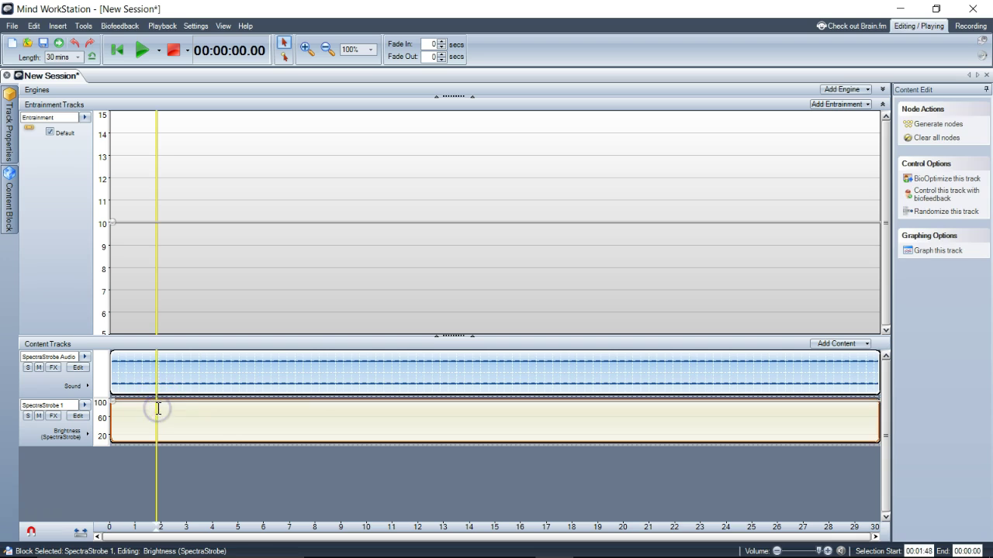
right_click(157, 408)
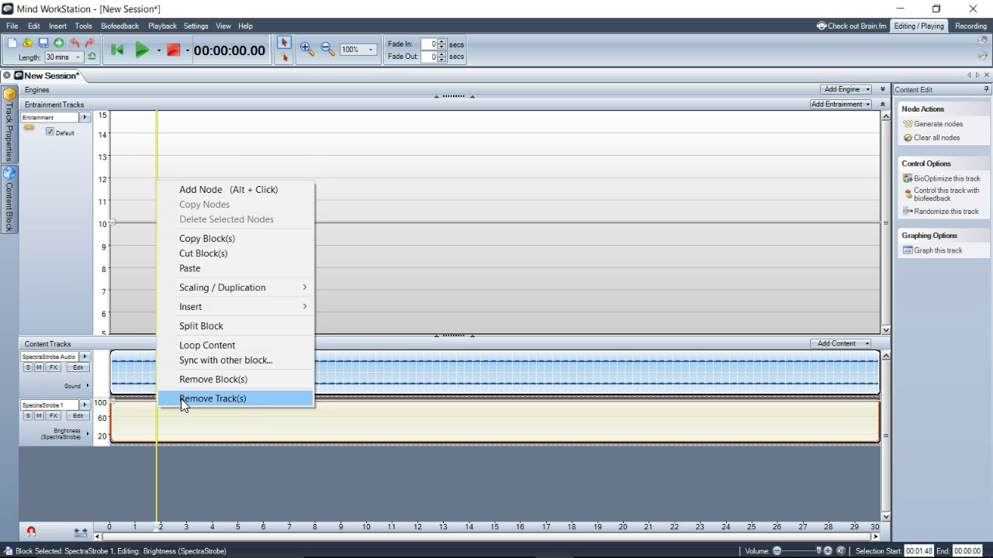
left_click(181, 399)
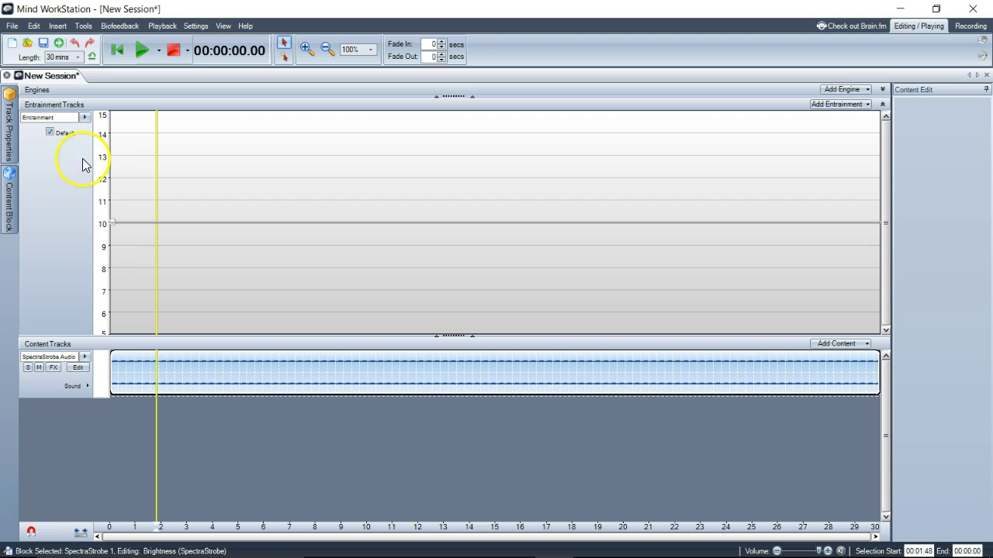
- Select the SpectraStrobe audio block and look through the mind machine content types, including the advanced SpectraStrobe LED and eye controls
left_click(128, 374)
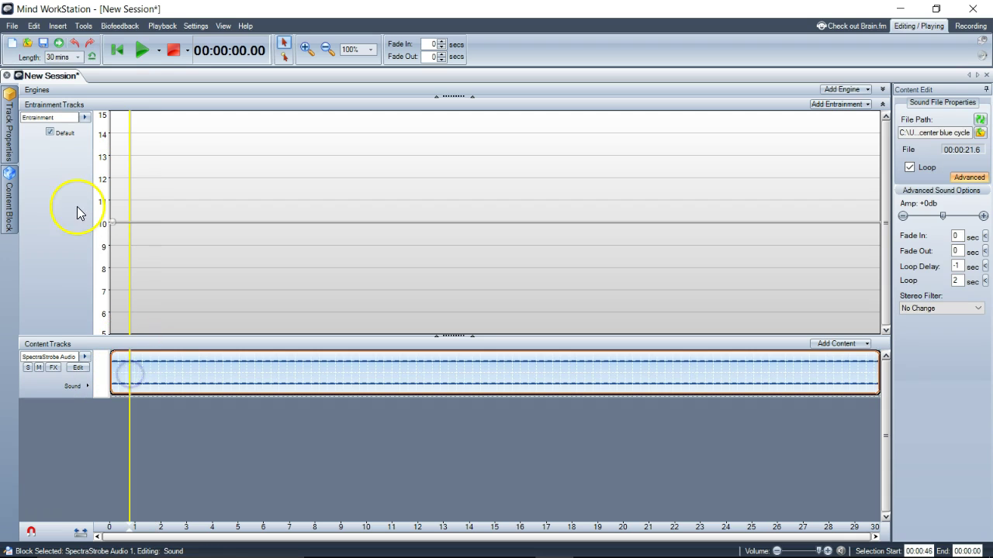
left_click(56, 29)
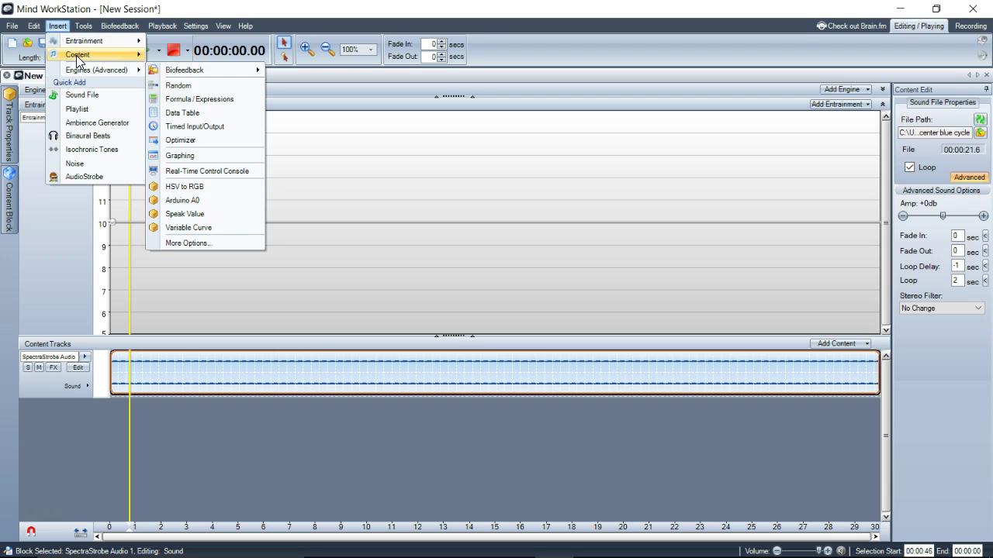
mouse_move(190, 95)
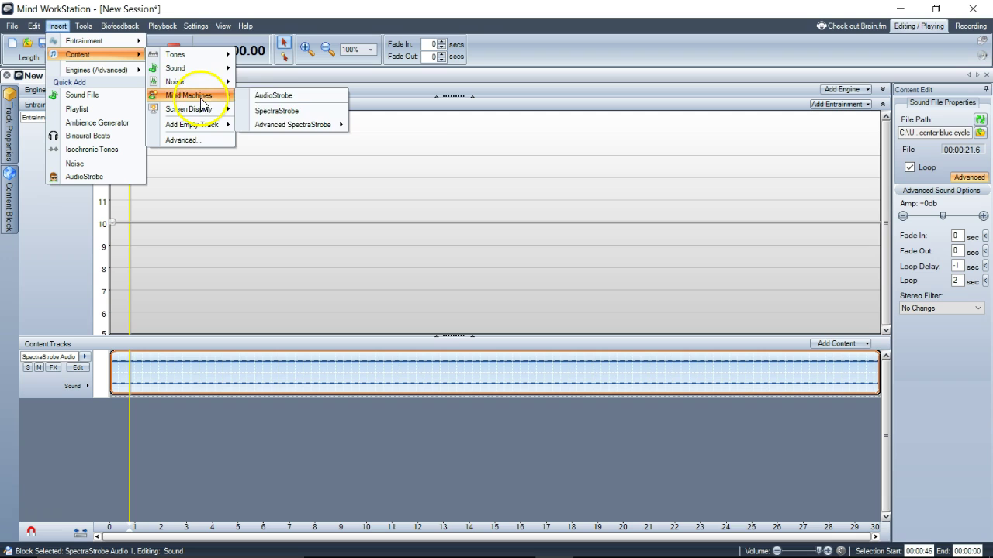
mouse_move(285, 120)
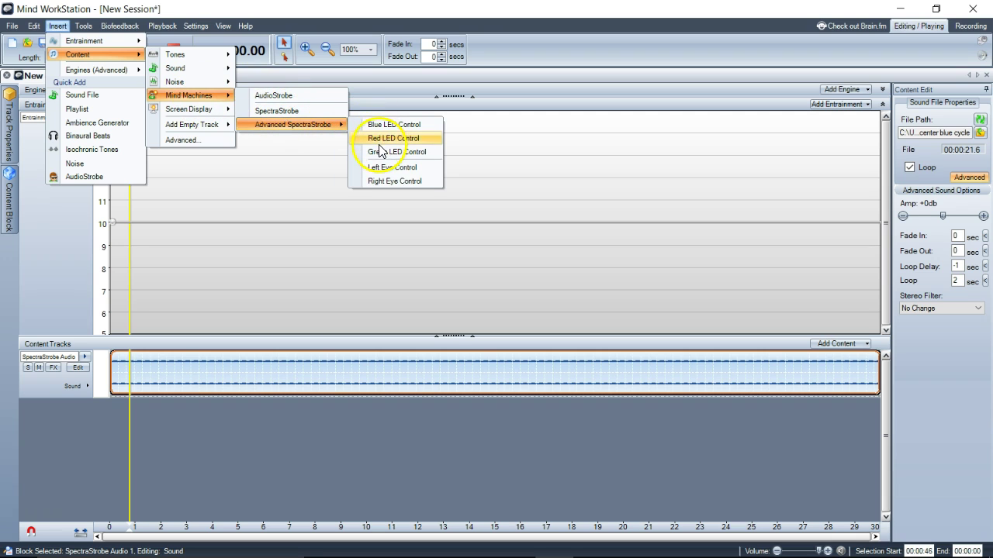
left_click(272, 9)
left_click(195, 26)
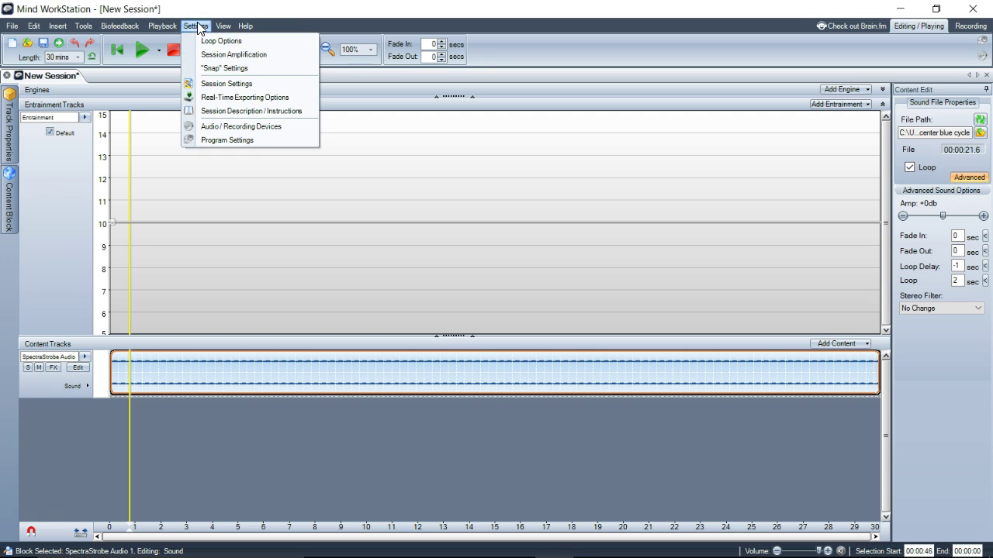
left_click(196, 26)
left_click(84, 27)
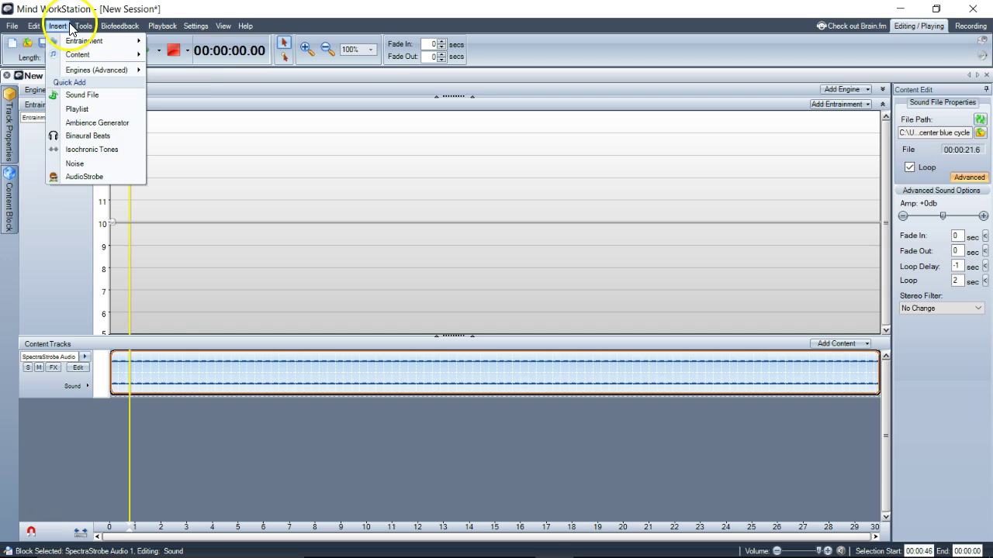
left_click(58, 26)
left_click(58, 26)
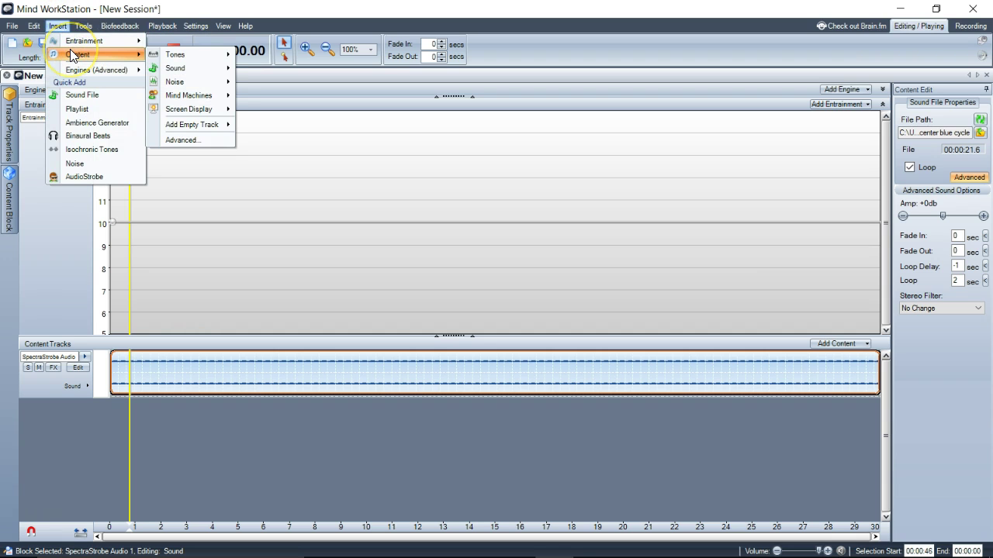
left_click(204, 99)
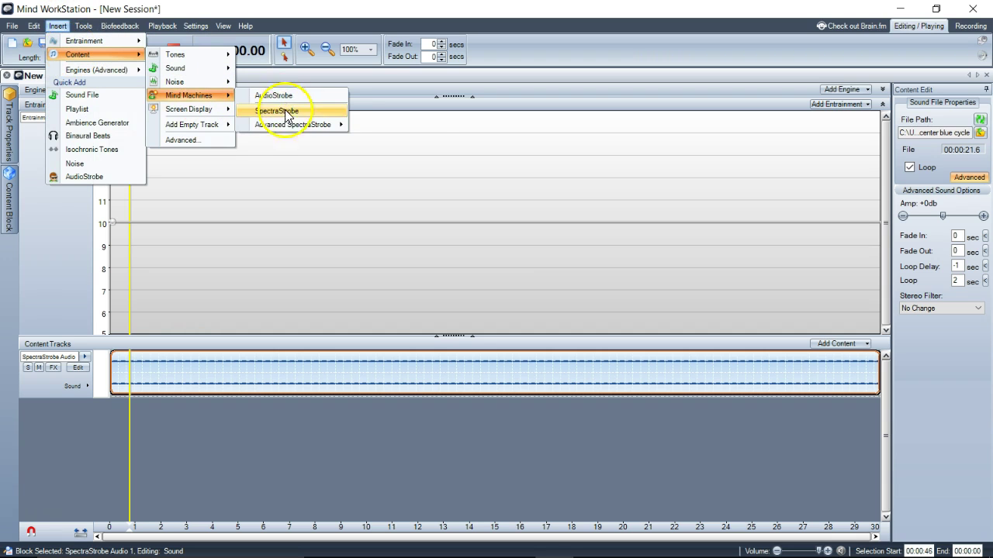
mouse_move(281, 123)
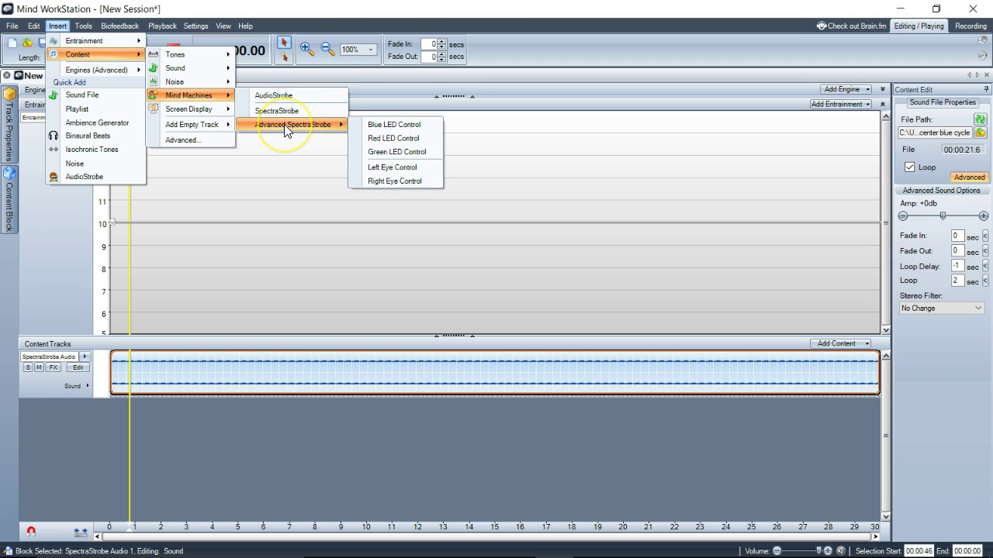
left_click(223, 26)
left_click(223, 26)
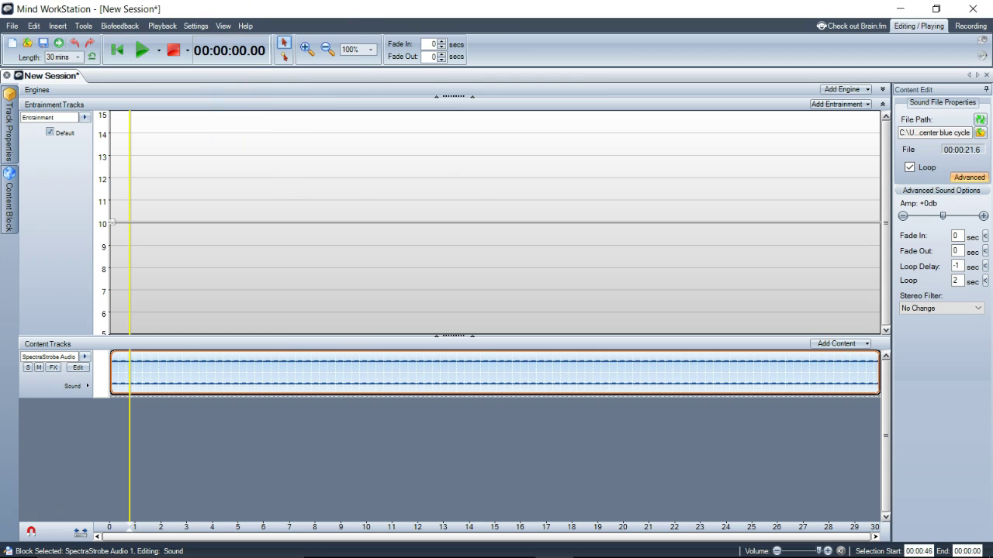
- Check the session's advanced SpectraStrobe option for adding a reference signal without a SpectraStrobe track, and close the settings
left_click(200, 27)
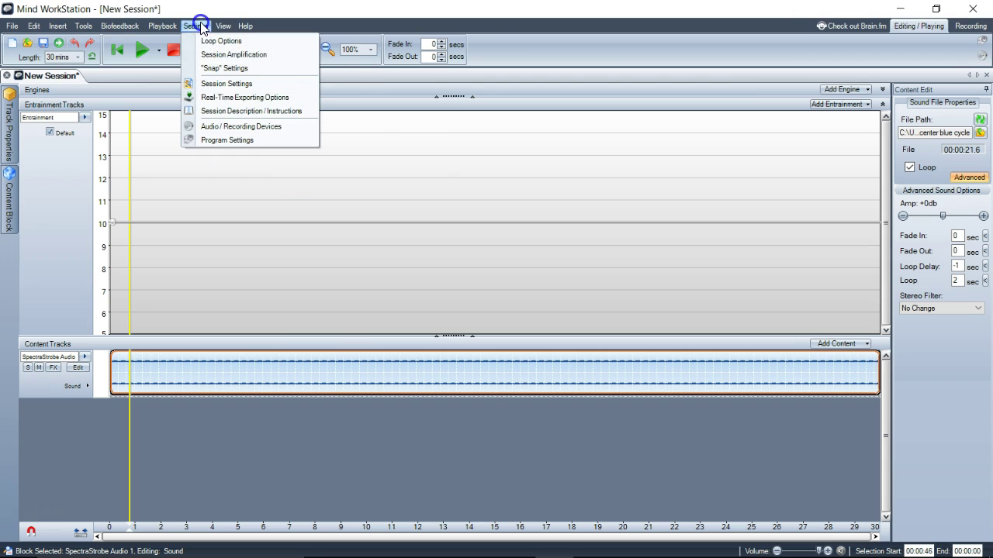
left_click(212, 83)
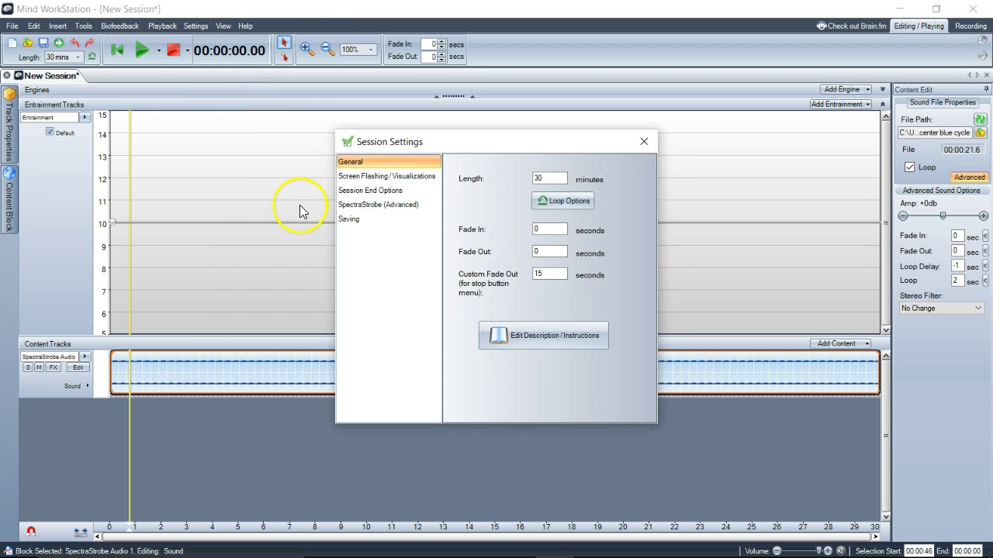
left_click(393, 205)
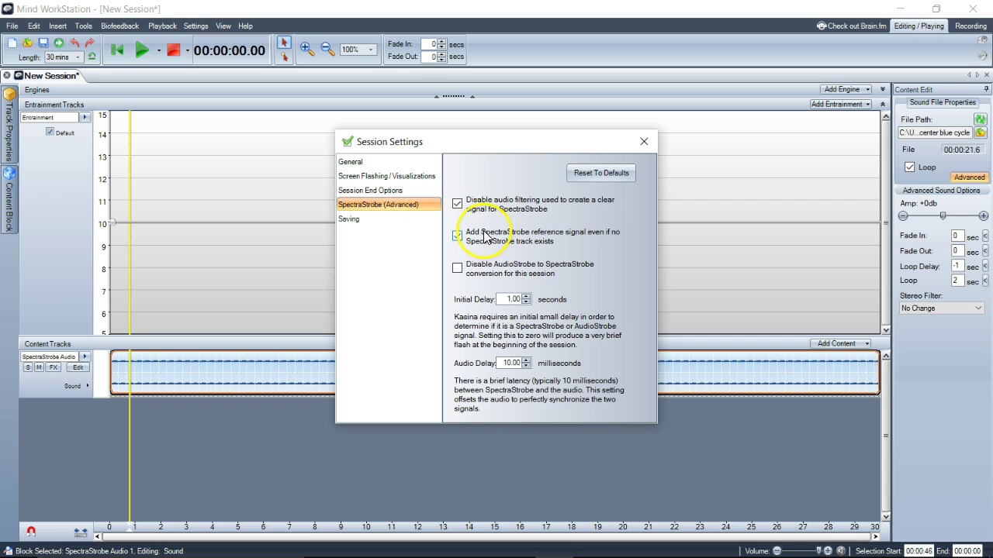
left_click(483, 236)
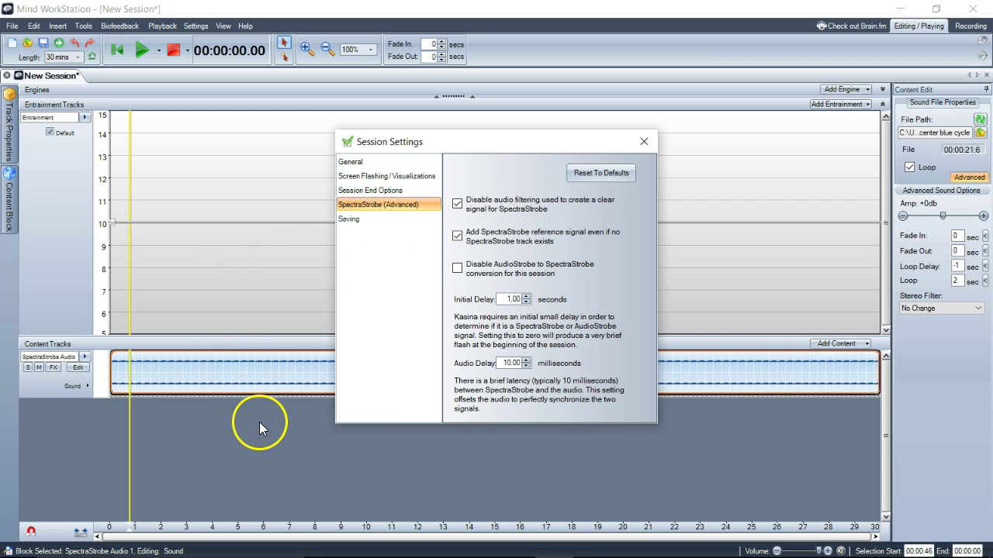
left_click(644, 142)
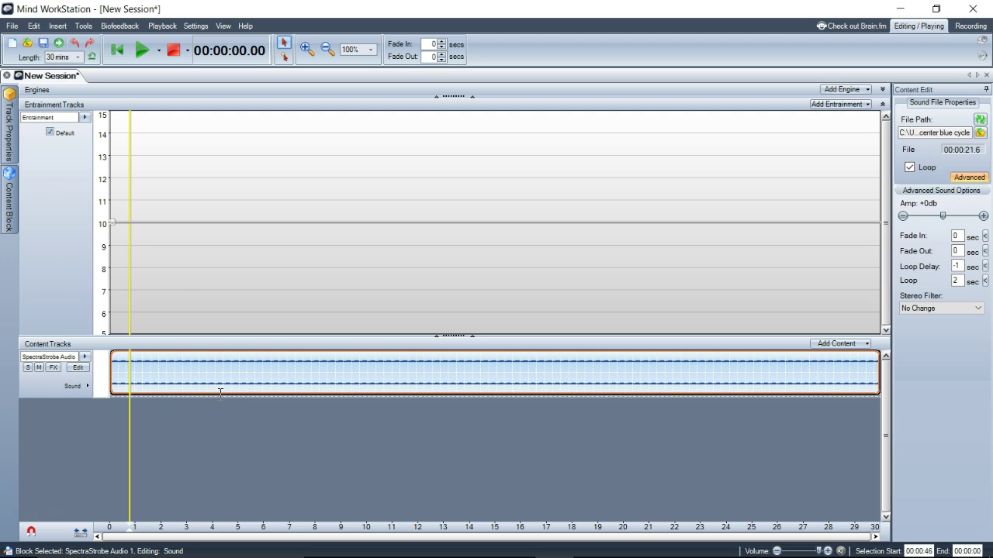
- Return the playhead to the session start and place it at 1 minute on the SpectraStrobe audio track
left_click(118, 57)
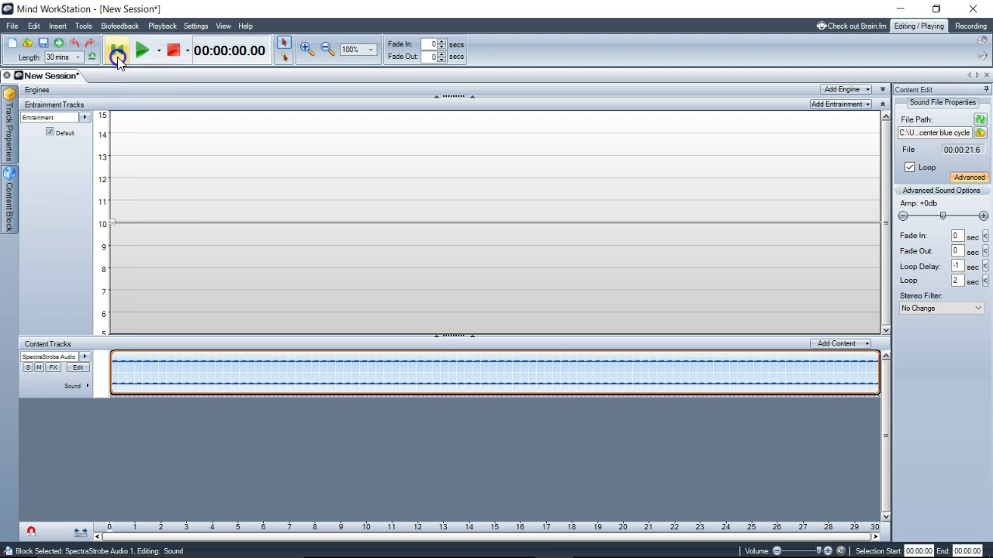
left_click(138, 368)
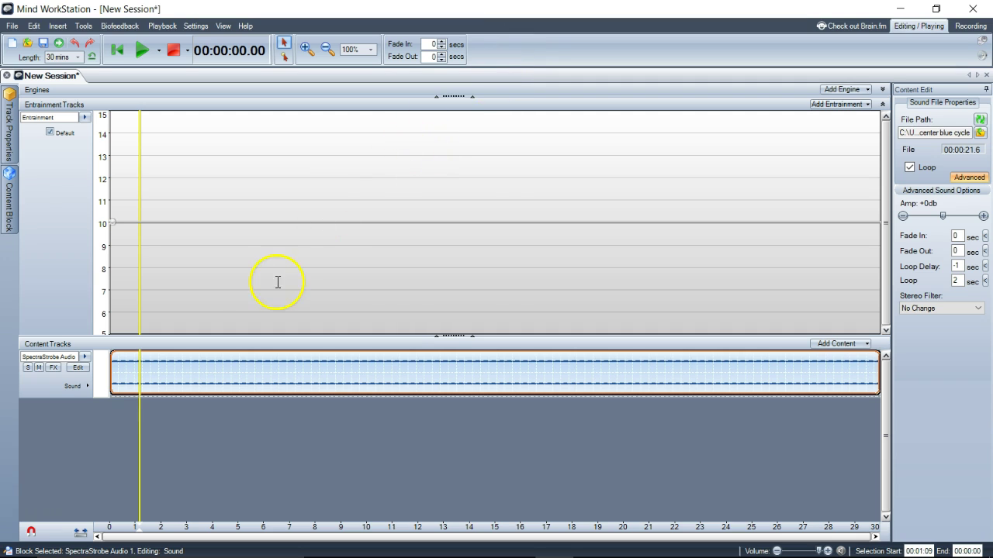
left_click(136, 383)
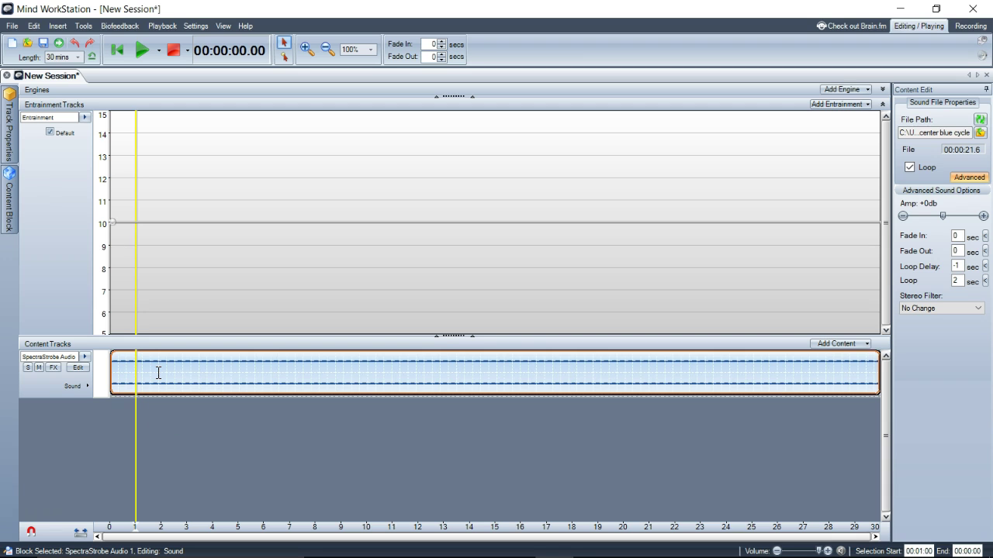
- Switch to the Center project in Audacity, clear the current selection and show several minutes of the SS track's waveform
mouse_move(437, 543)
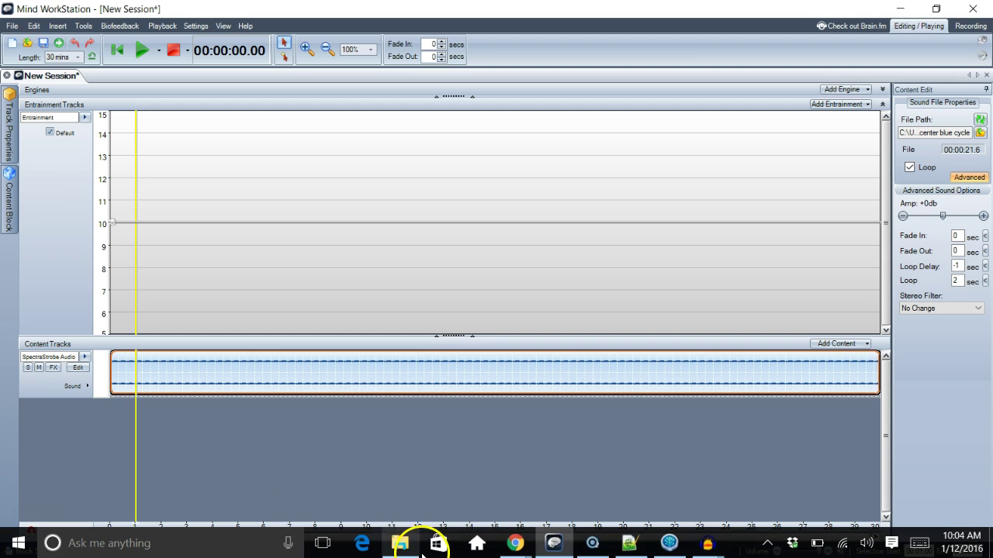
left_click(697, 546)
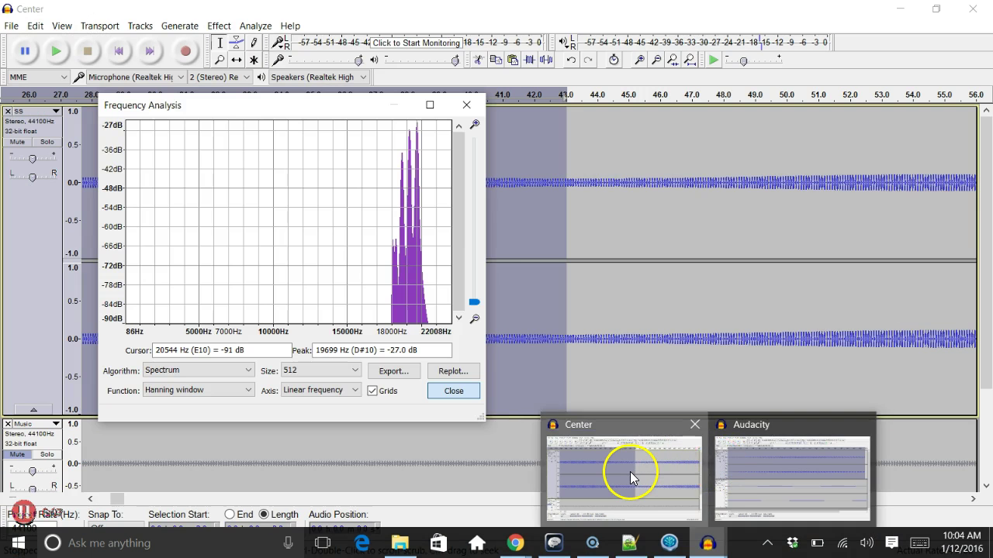
left_click(630, 472)
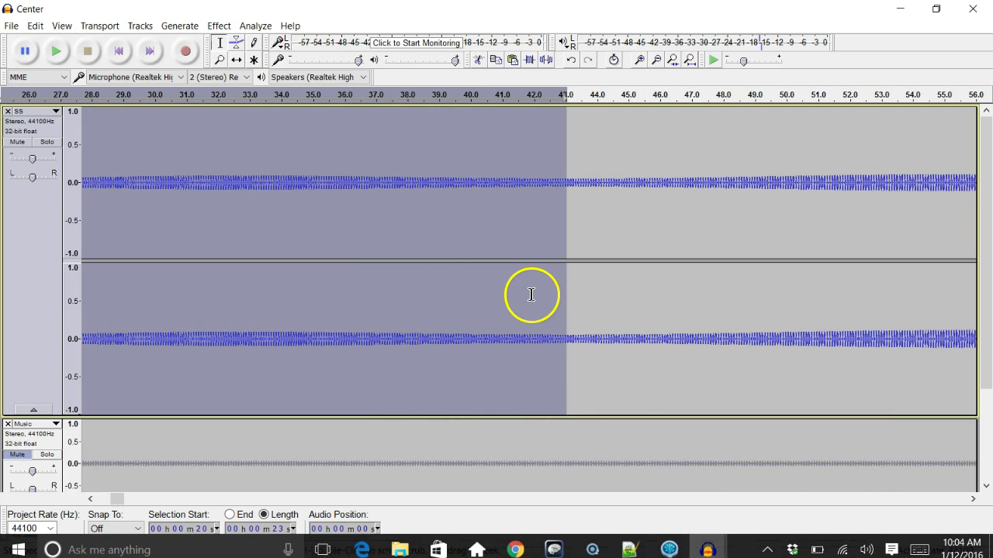
left_click(353, 222)
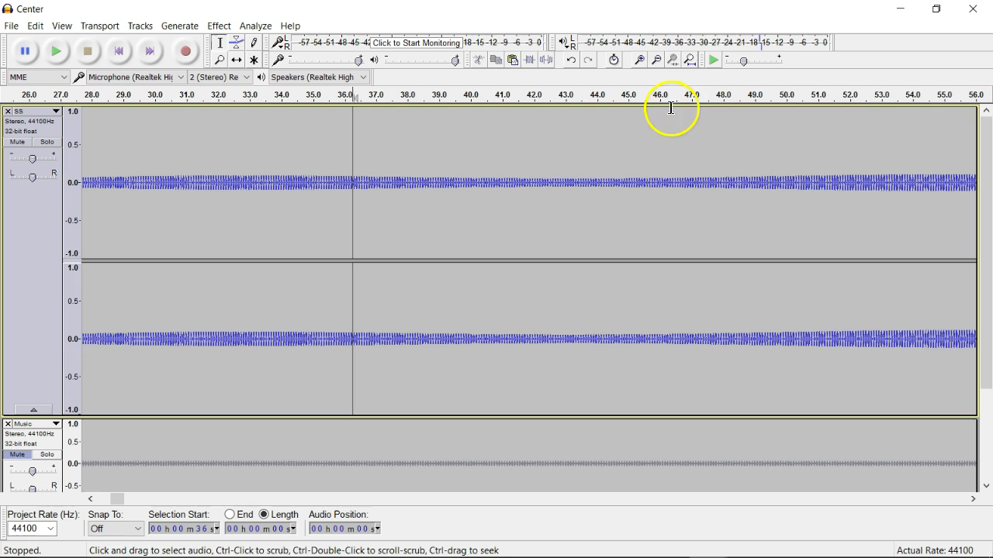
left_click(656, 61)
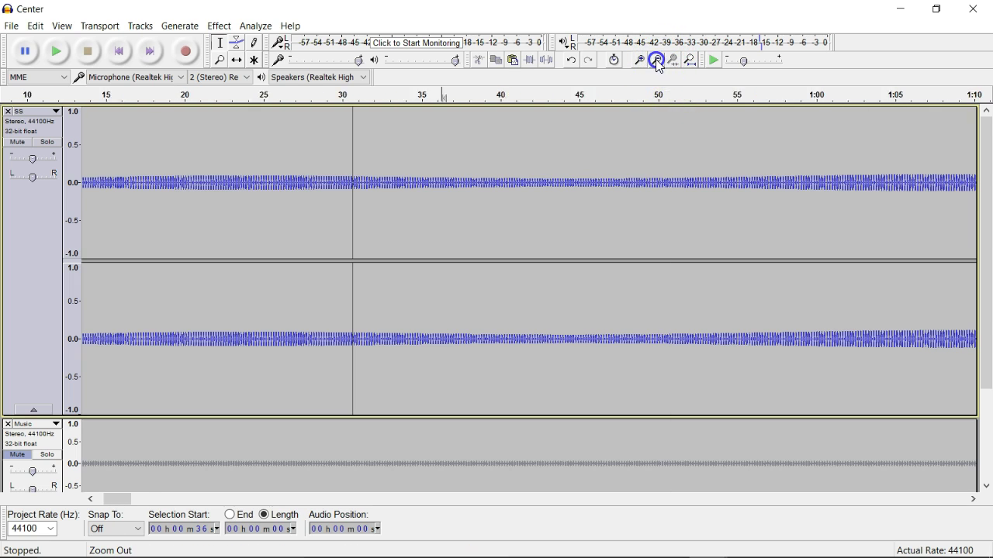
left_click(657, 61)
left_click(656, 61)
left_click(657, 61)
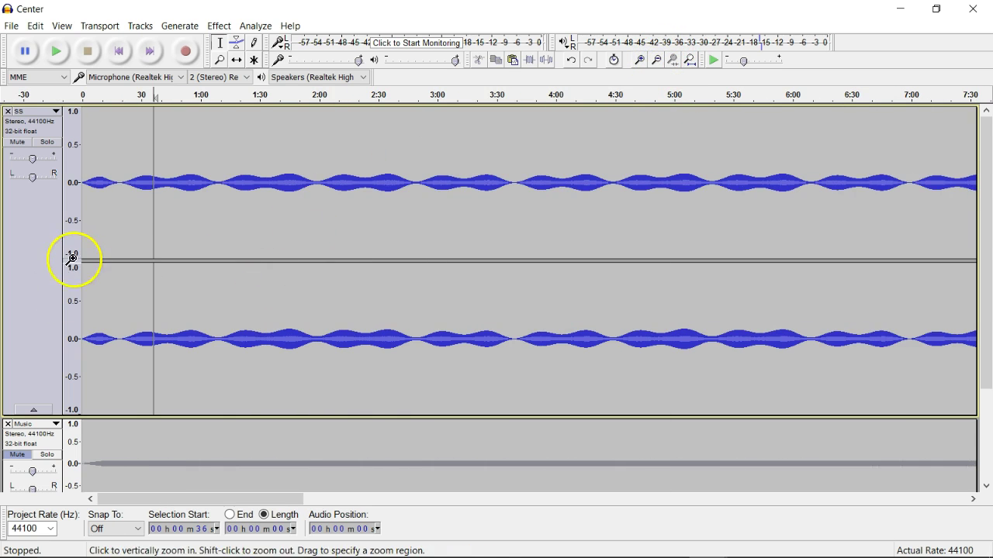
- Select about 5 minutes 49 seconds of the SS track, starting at about 21 seconds
left_click(135, 221)
left_click(124, 212)
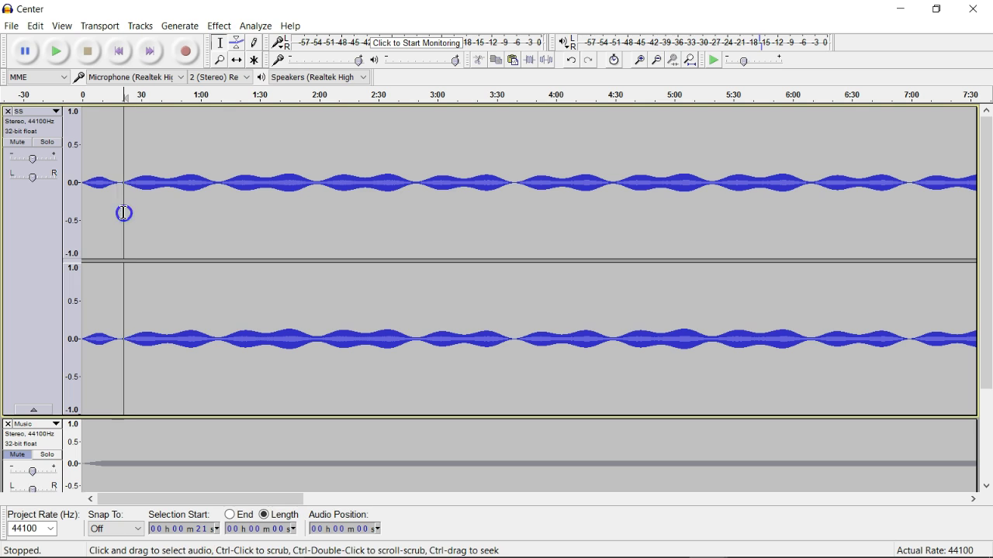
left_click_drag(124, 215, 811, 257)
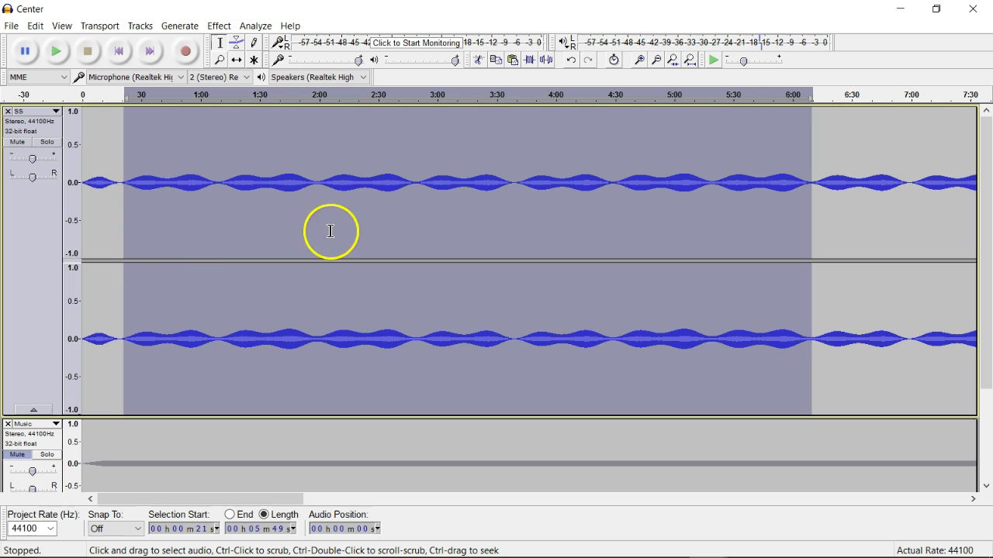
- Select about 48 seconds of the SS track starting at about 21 seconds, and return to Mind WorkStation
left_click(166, 208)
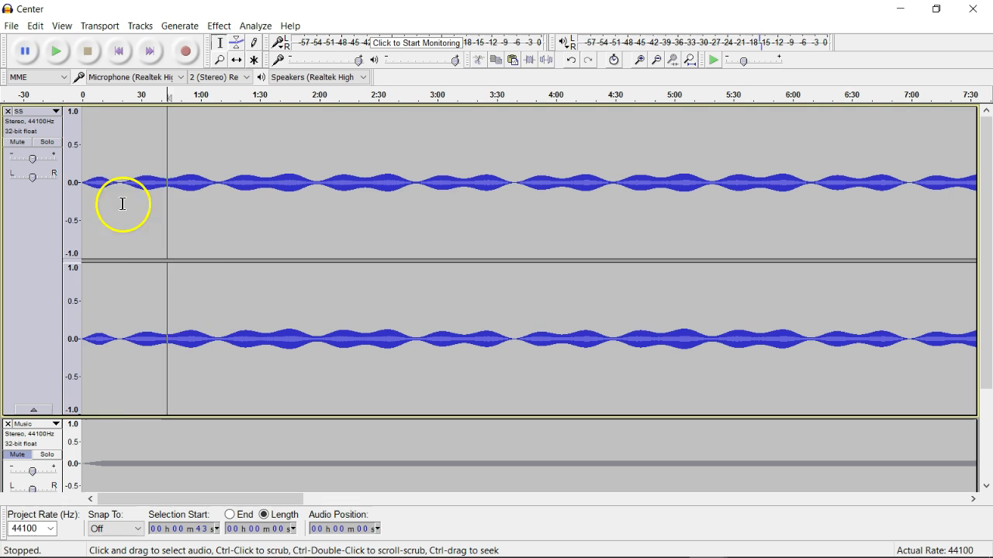
left_click_drag(122, 204, 217, 232)
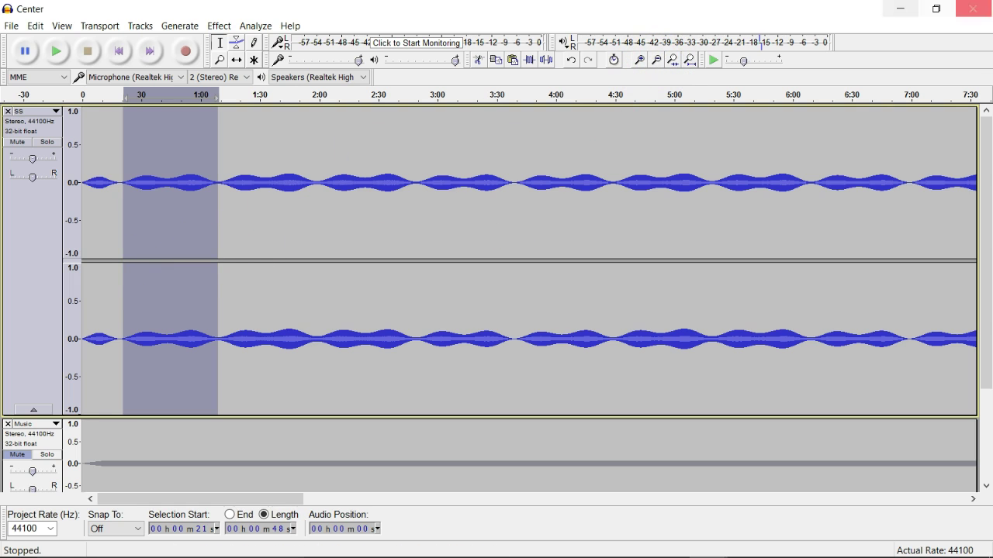
left_click(899, 8)
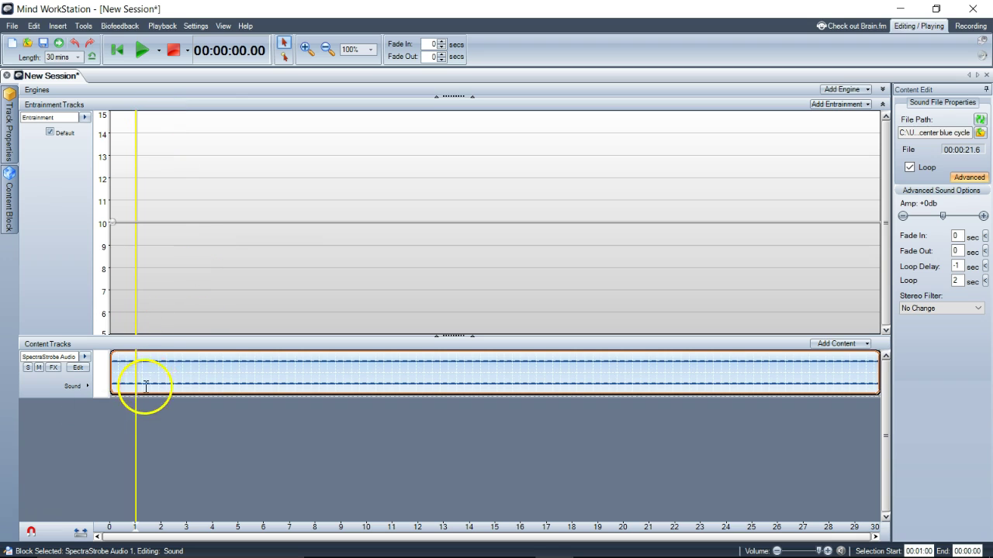
- Recheck the advanced SpectraStrobe session settings that disable audio filtering and add the reference signal, and close the settings
double_click(55, 357)
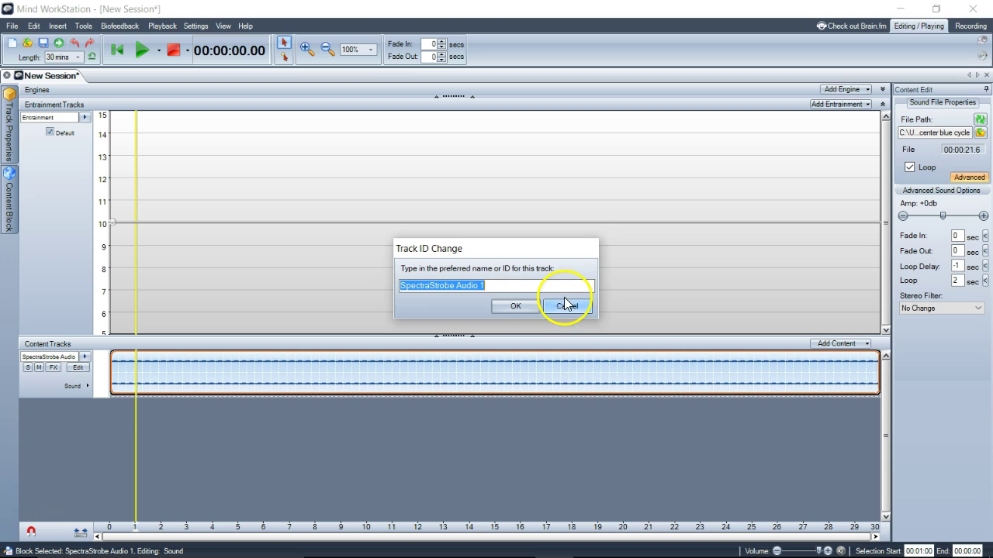
left_click(566, 304)
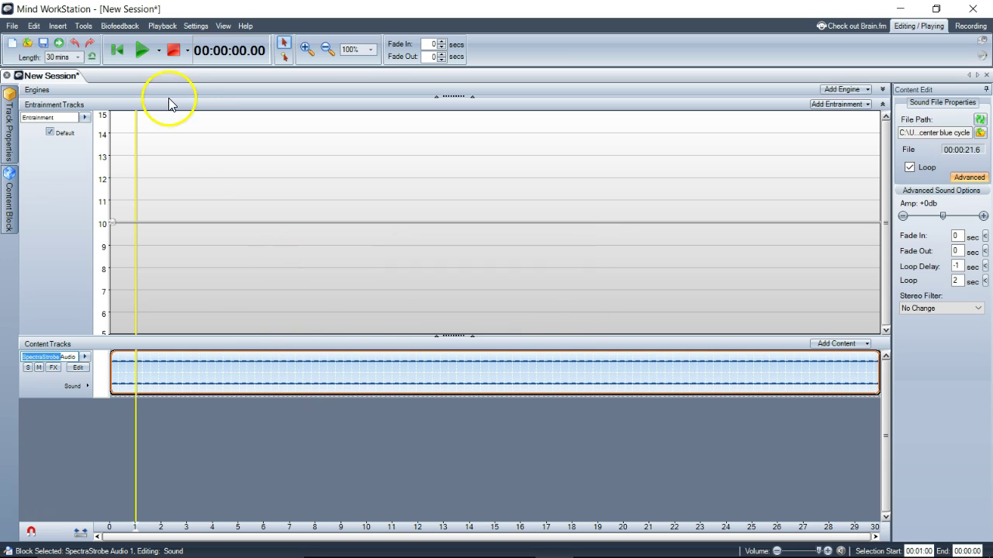
left_click(196, 29)
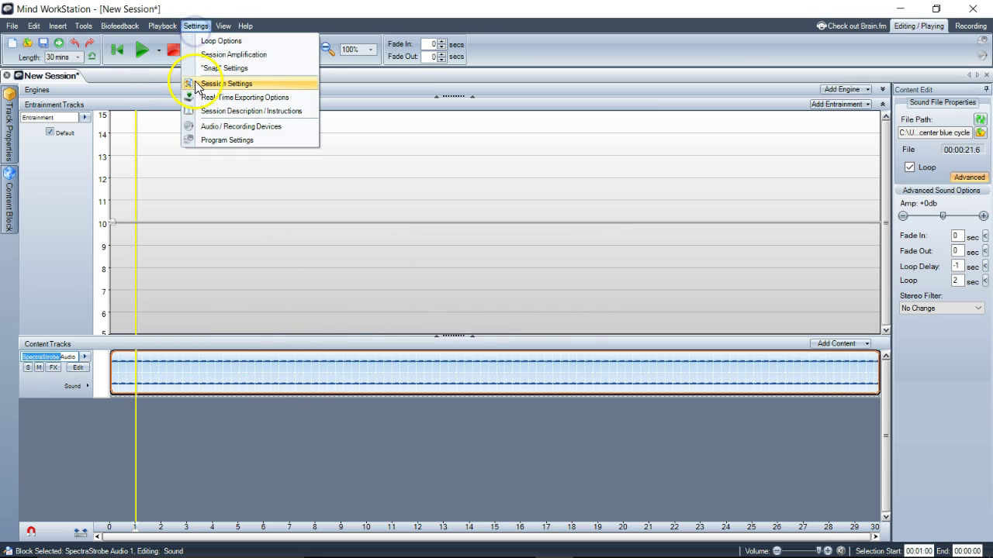
left_click(196, 84)
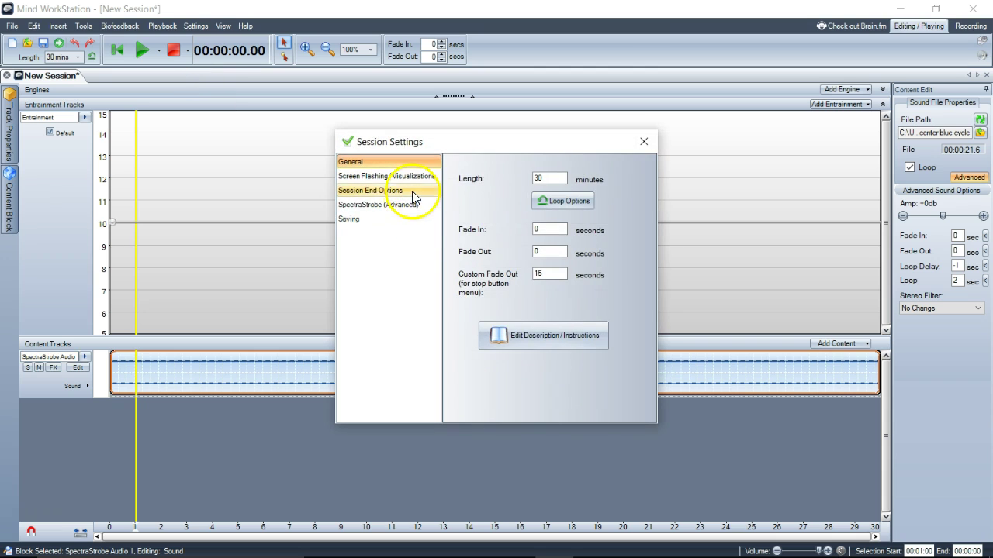
left_click(406, 204)
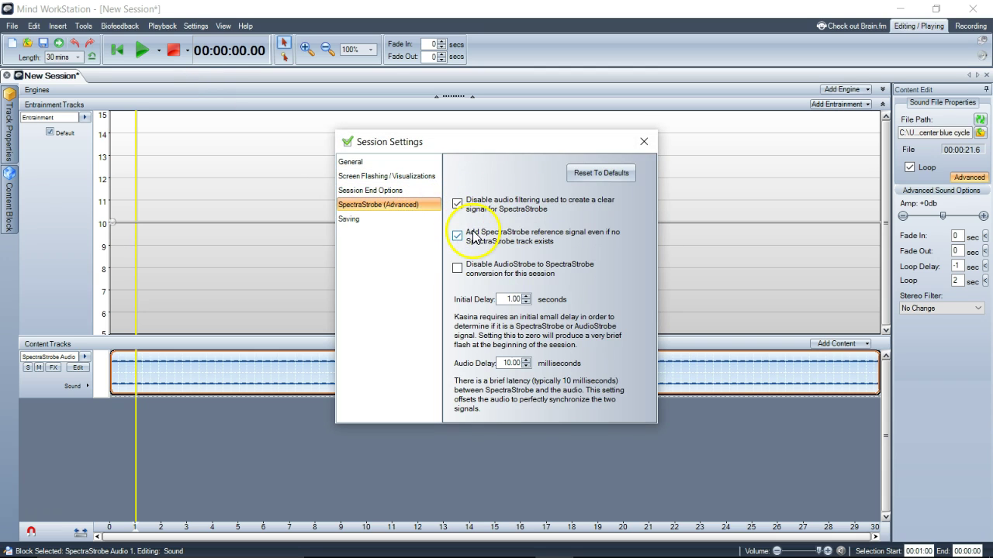
left_click(638, 141)
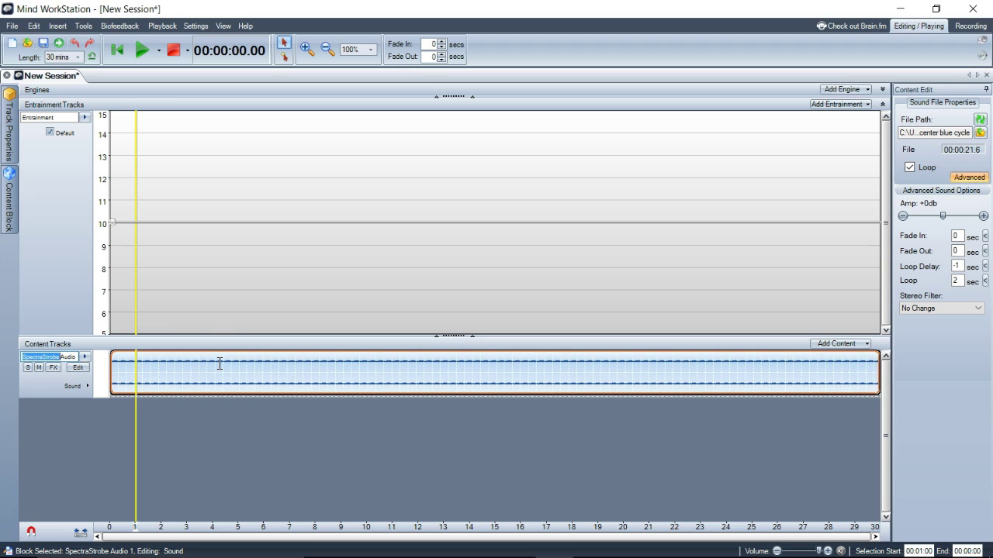
left_click(270, 359)
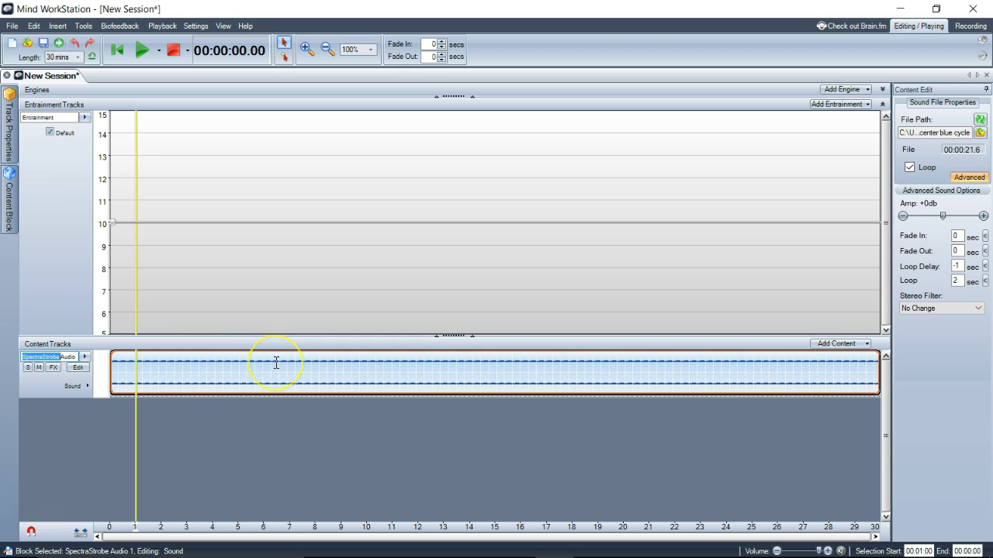